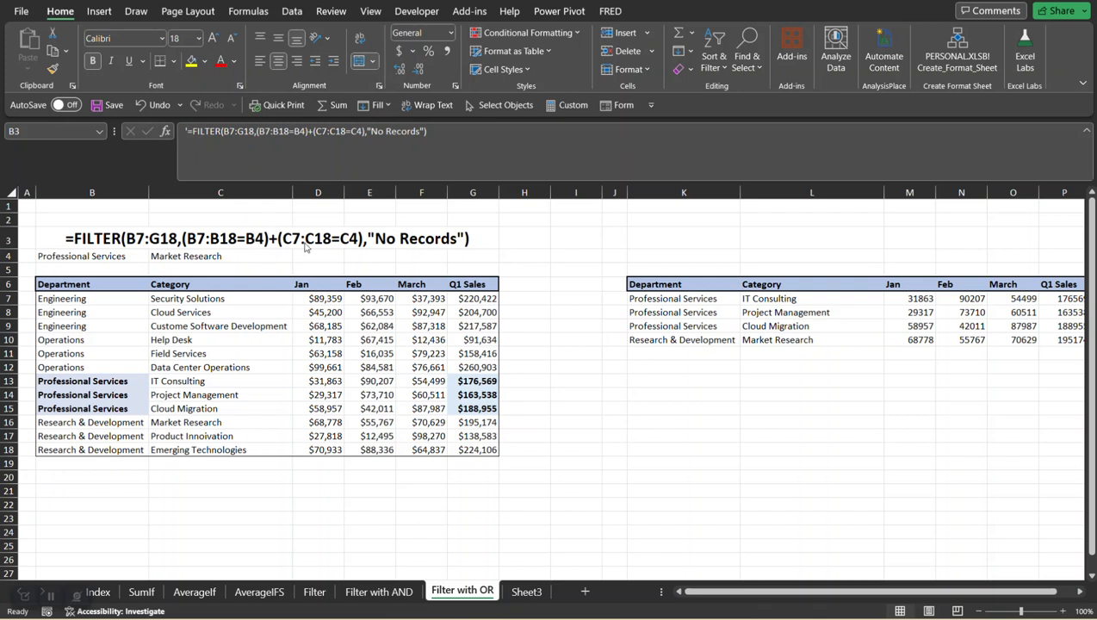
Start a FILTER formula in cell K7 with B7:G18 as the array.
left_click(661, 299)
left_click(662, 299)
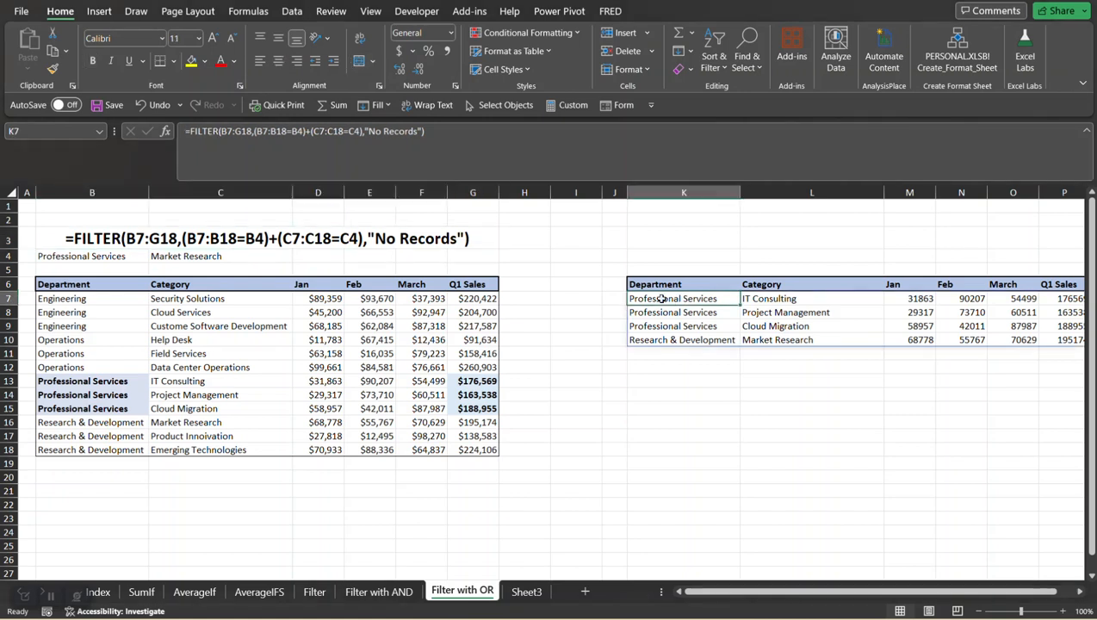
type("=")
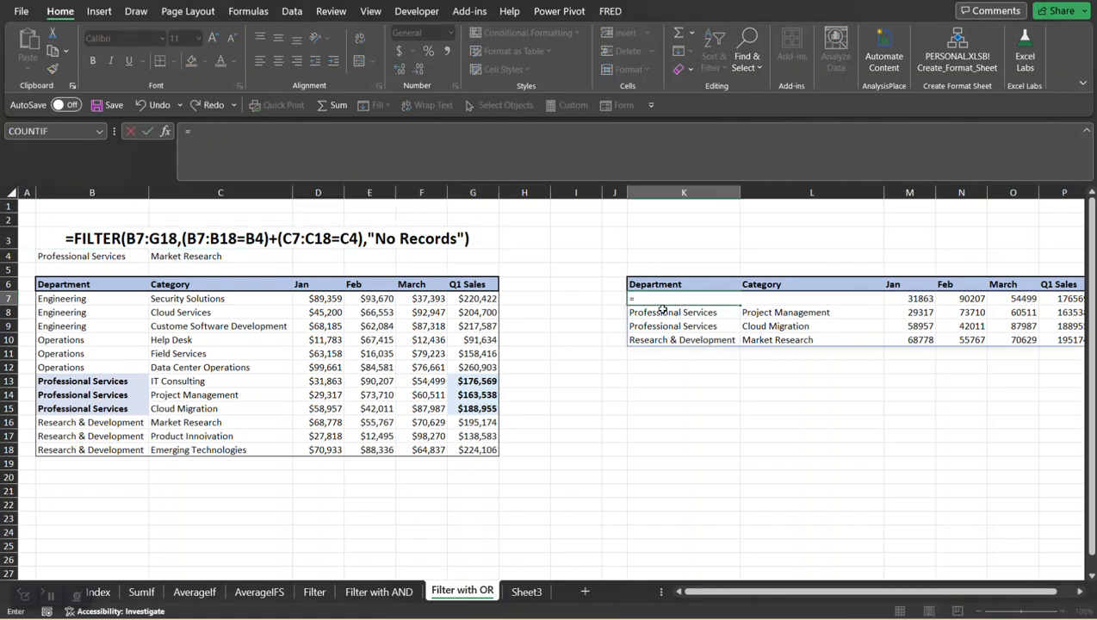
type("filter")
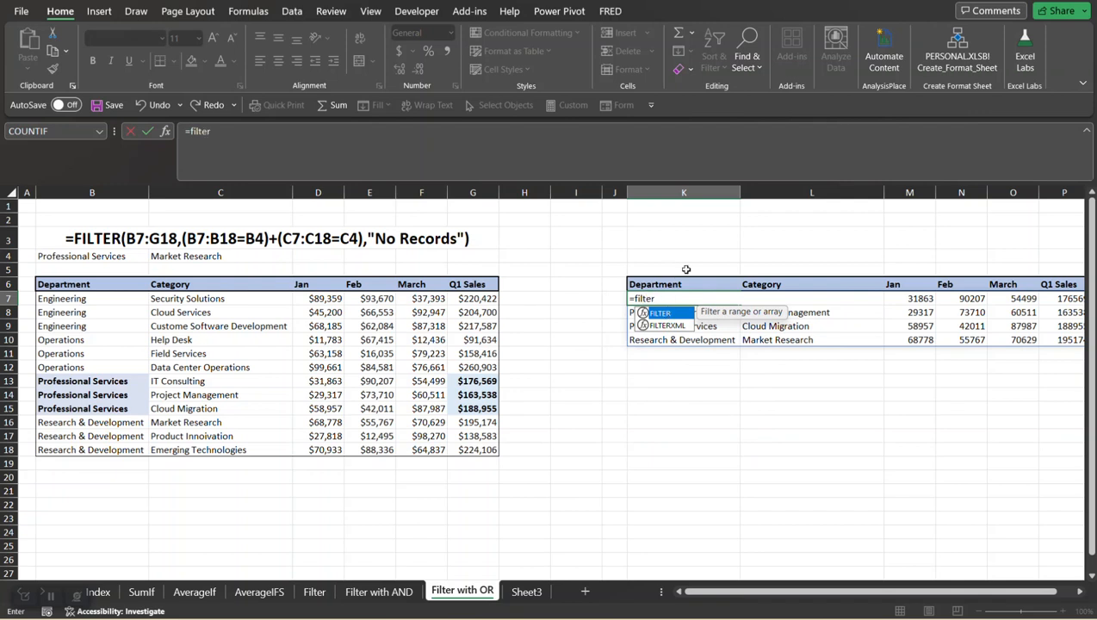
key("Tab")
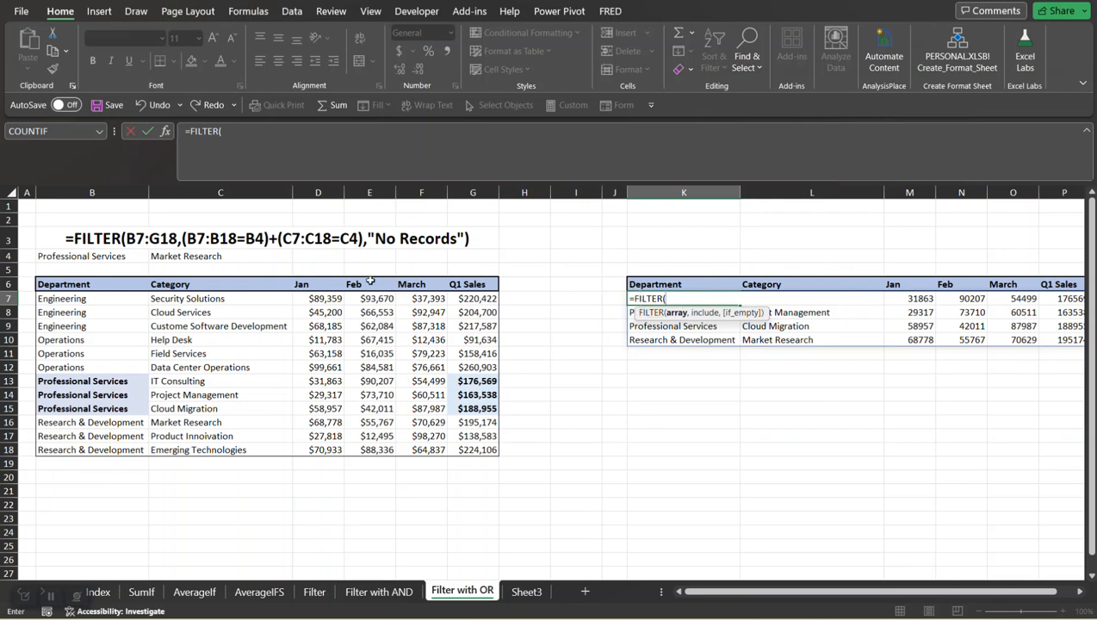
left_click_drag(87, 300, 463, 449)
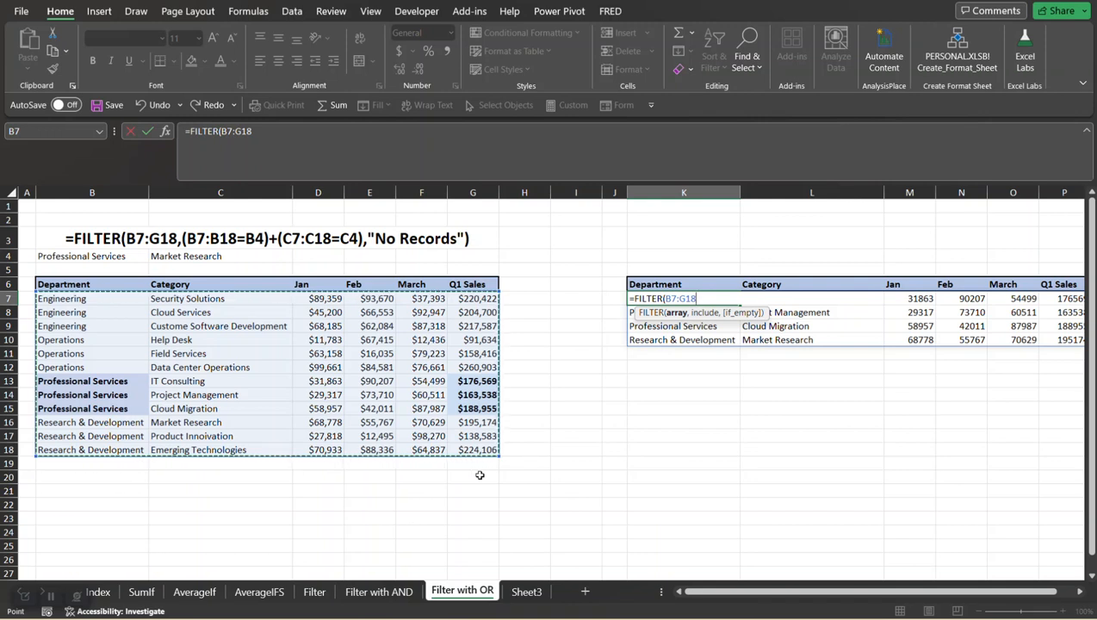
Add the first include condition (B7:B18=B4) to match the department criterion.
type(",(")
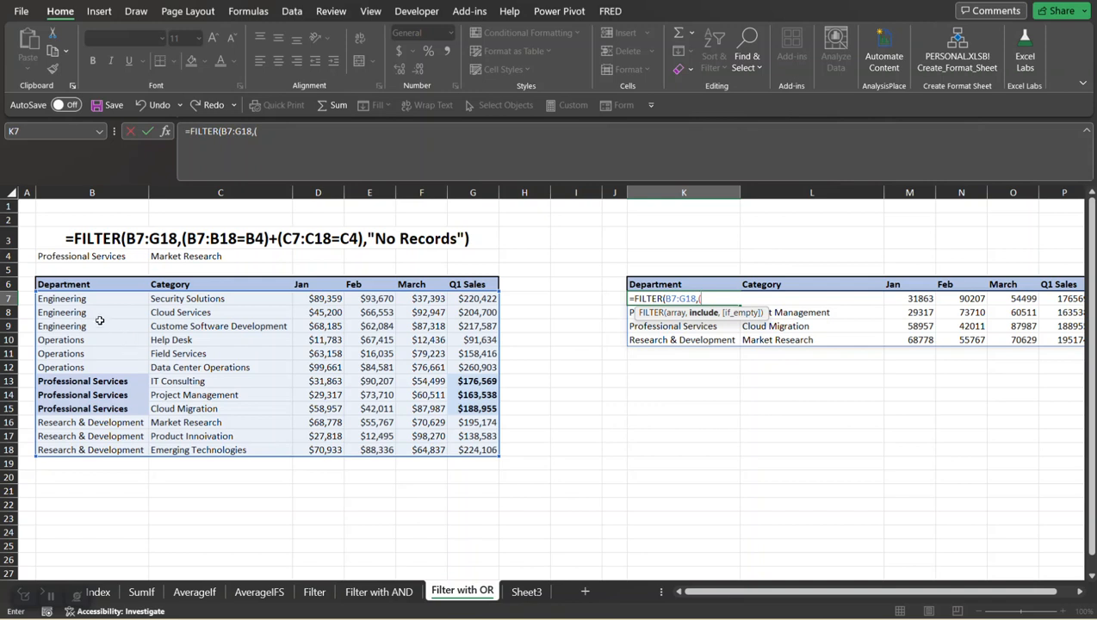
left_click_drag(85, 298, 92, 458)
type(",")
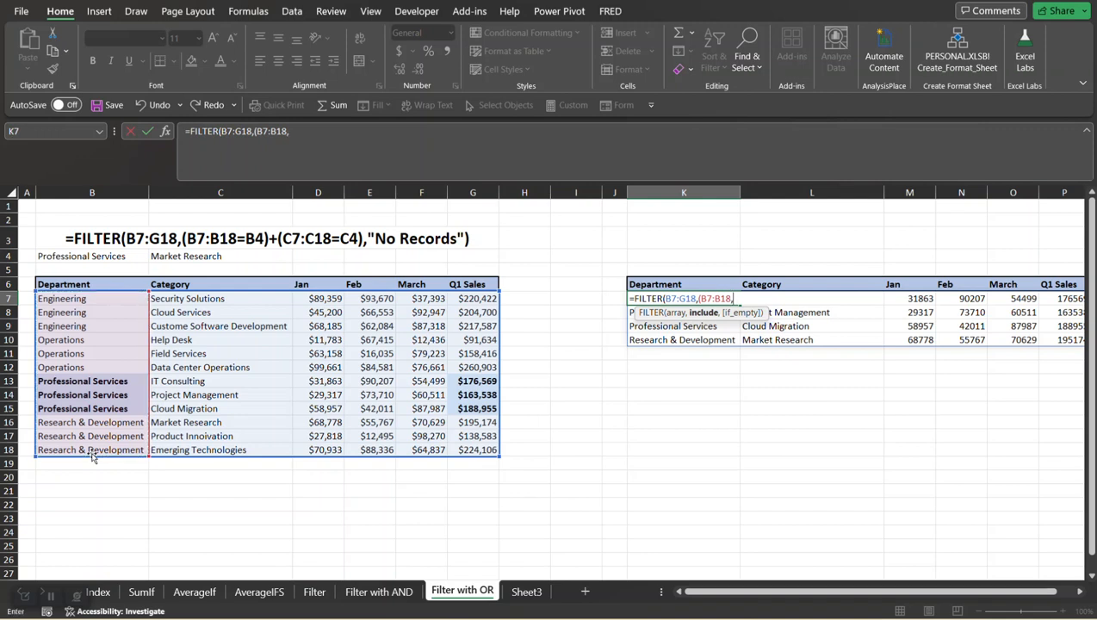
key("BackSpace")
type("=")
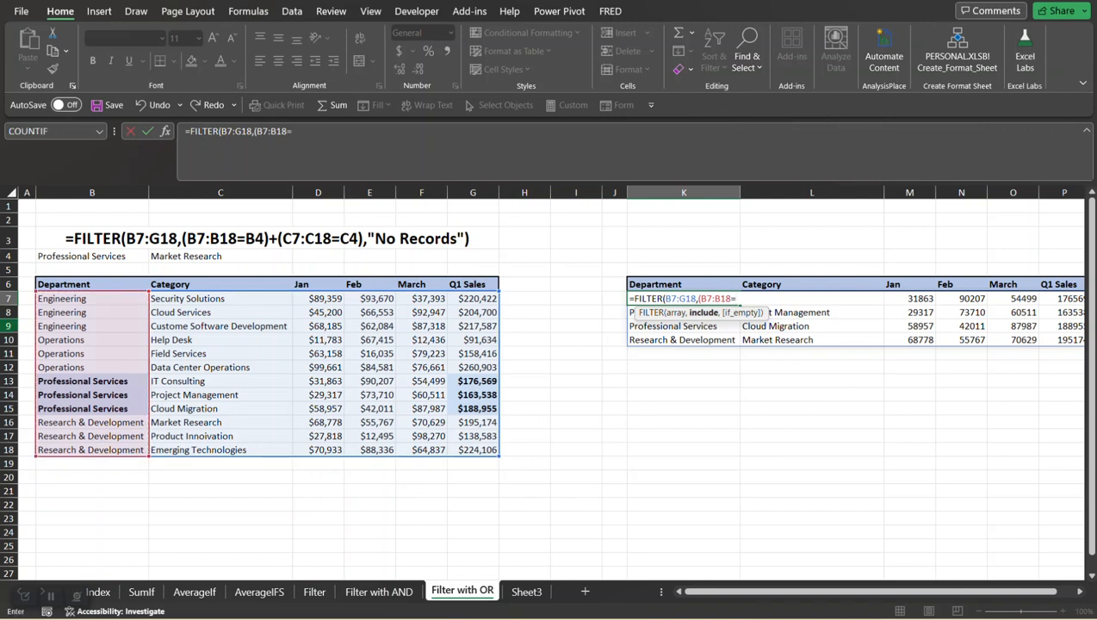
left_click(87, 256)
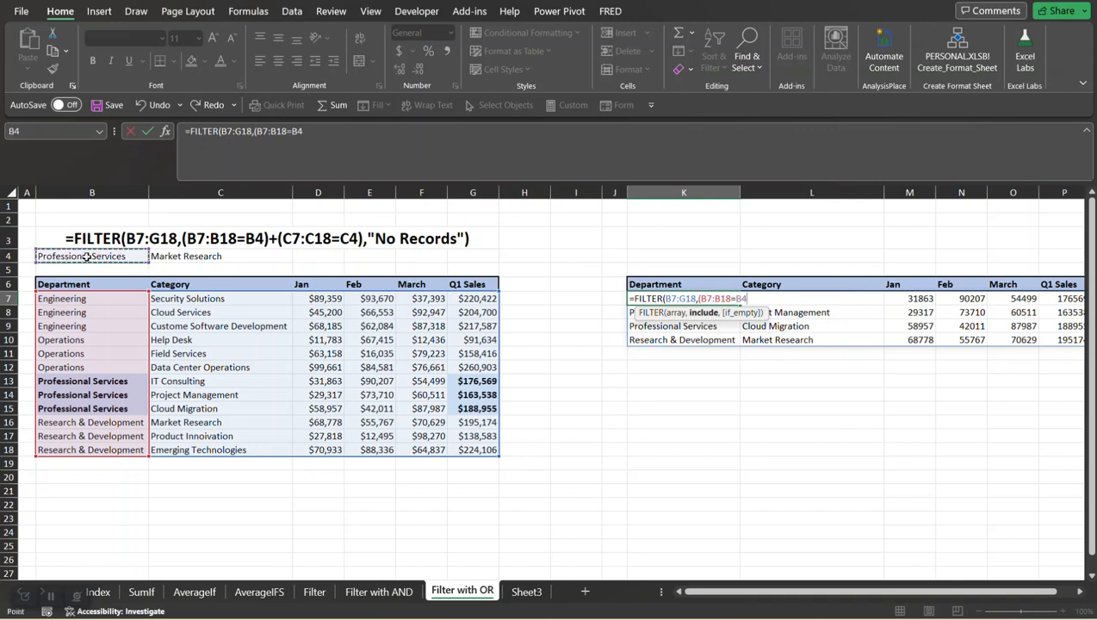
type(")")
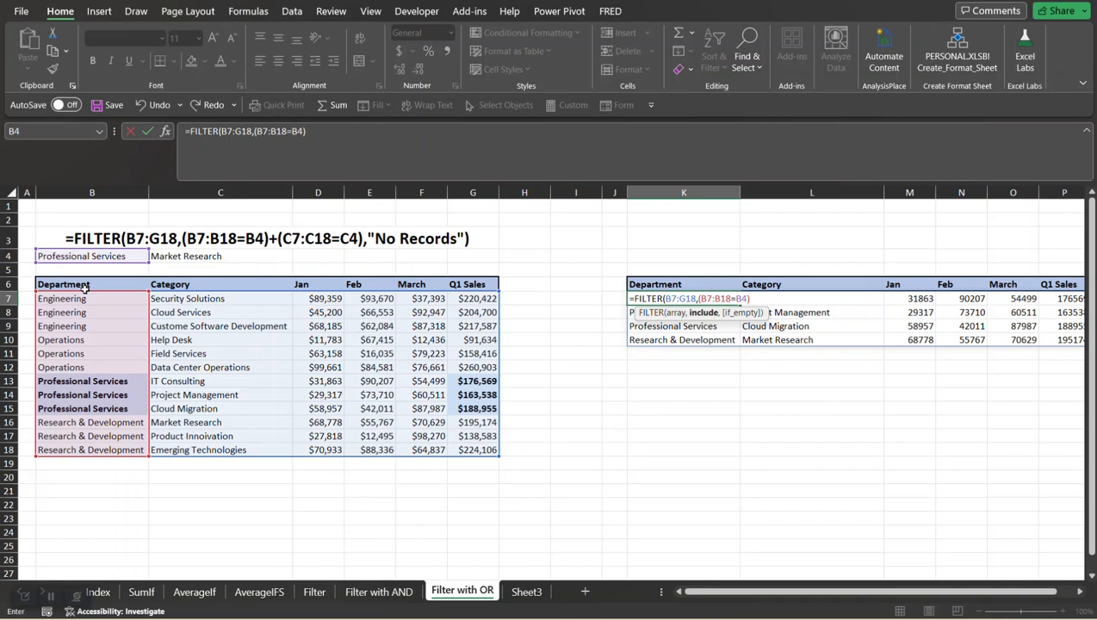
Add the category condition (C7:C18=C4) as an OR alternative using +, completing the include argument.
type("+")
type("(")
left_click_drag(204, 299, 203, 442)
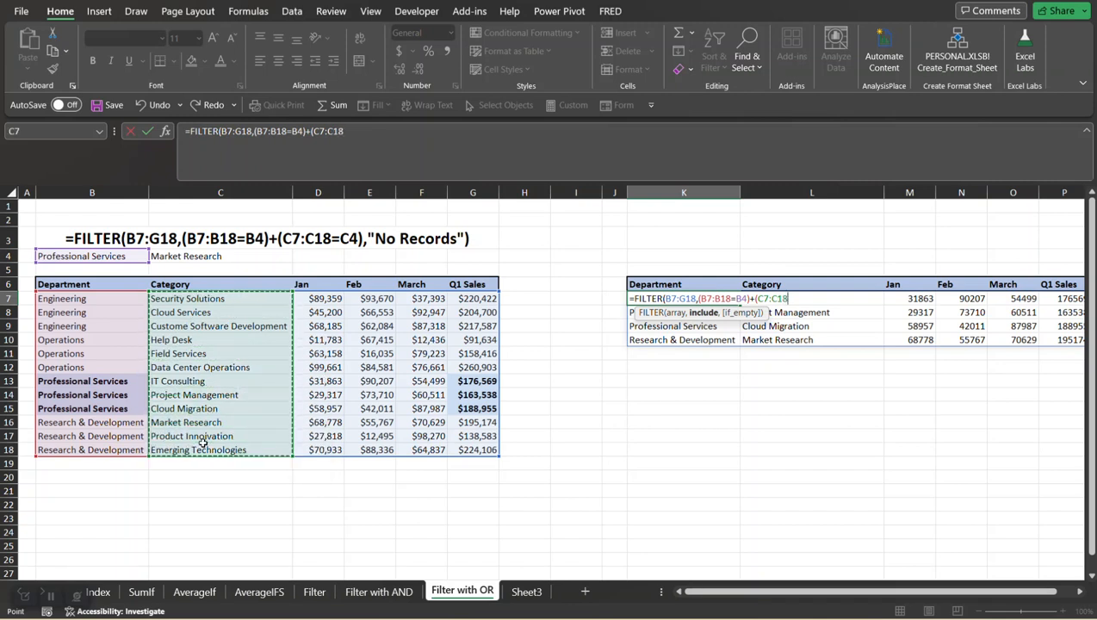
type("=")
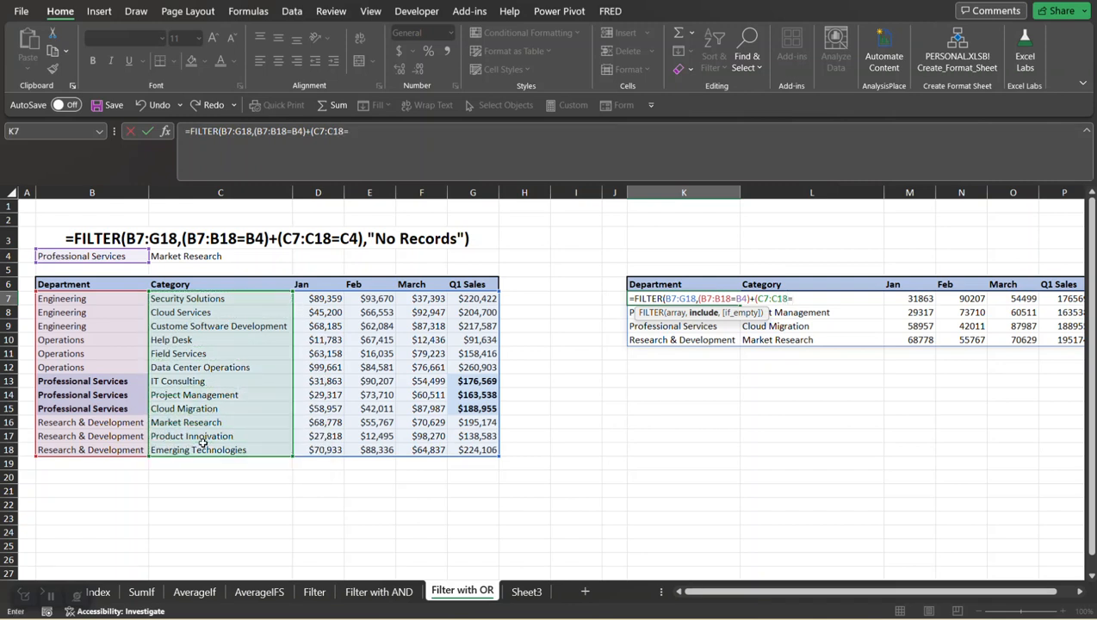
left_click(209, 256)
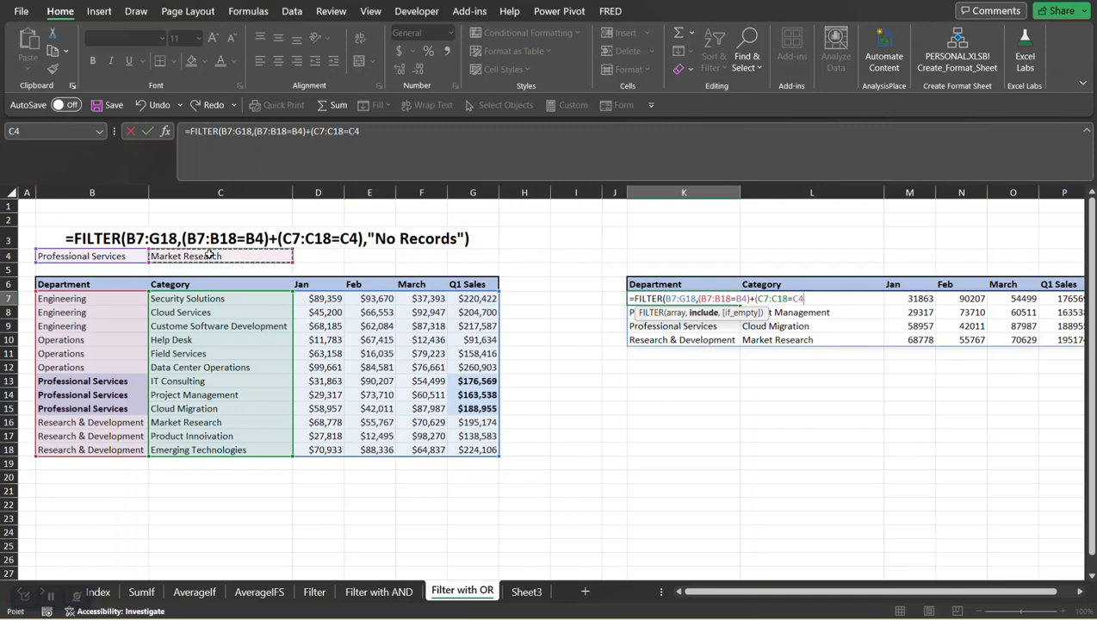
type("),")
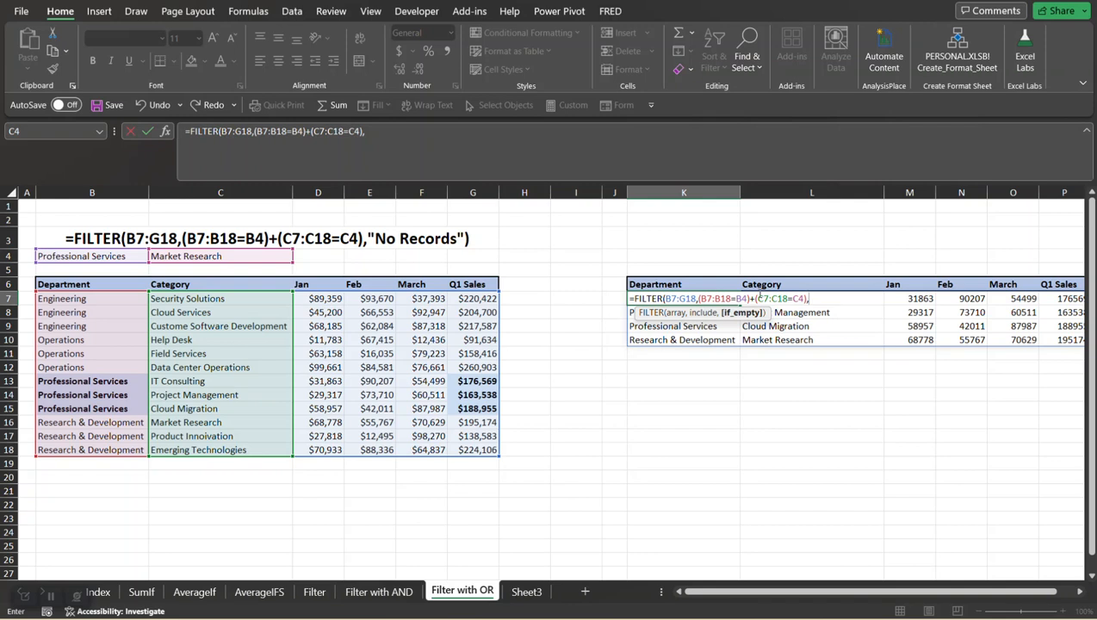
Set the if_empty argument to "No Records" and enter the completed FILTER formula.
type("\"No Records")
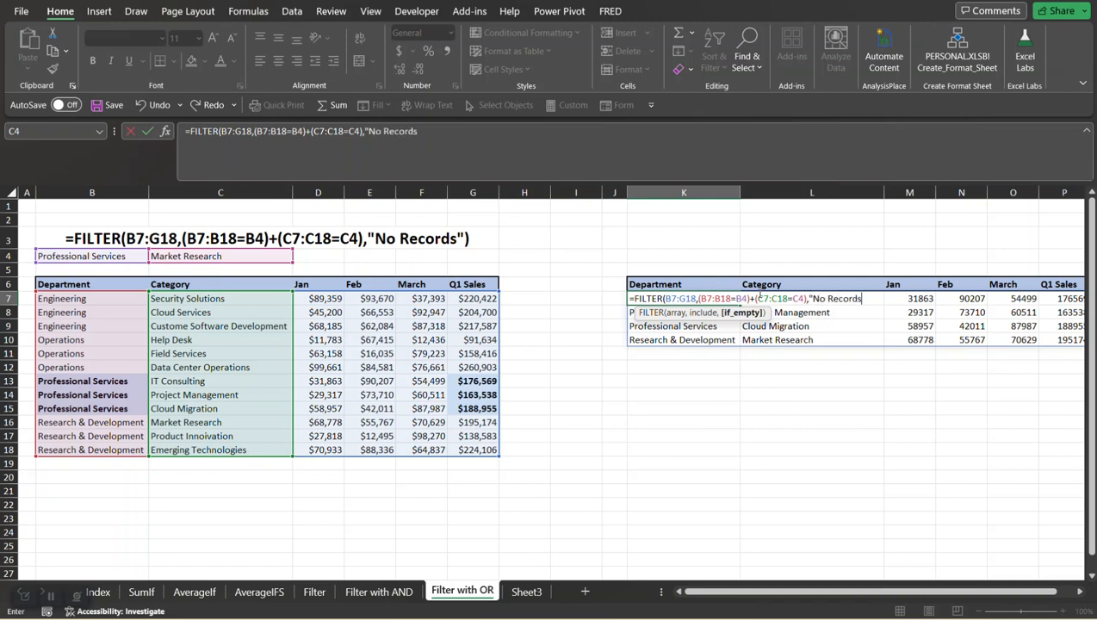
type("\")")
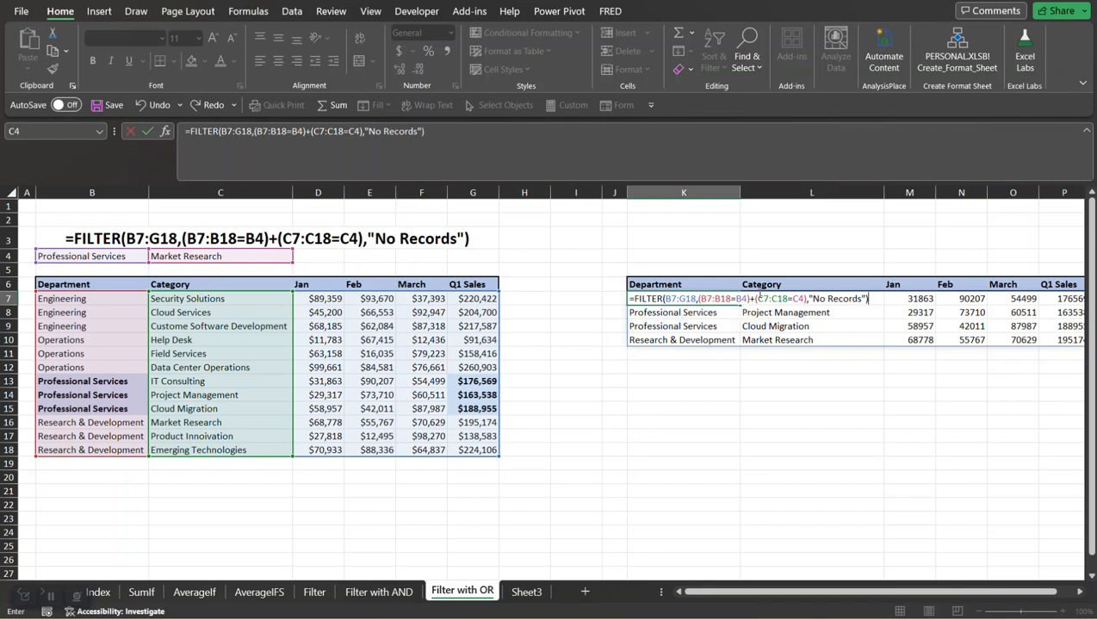
key("Return")
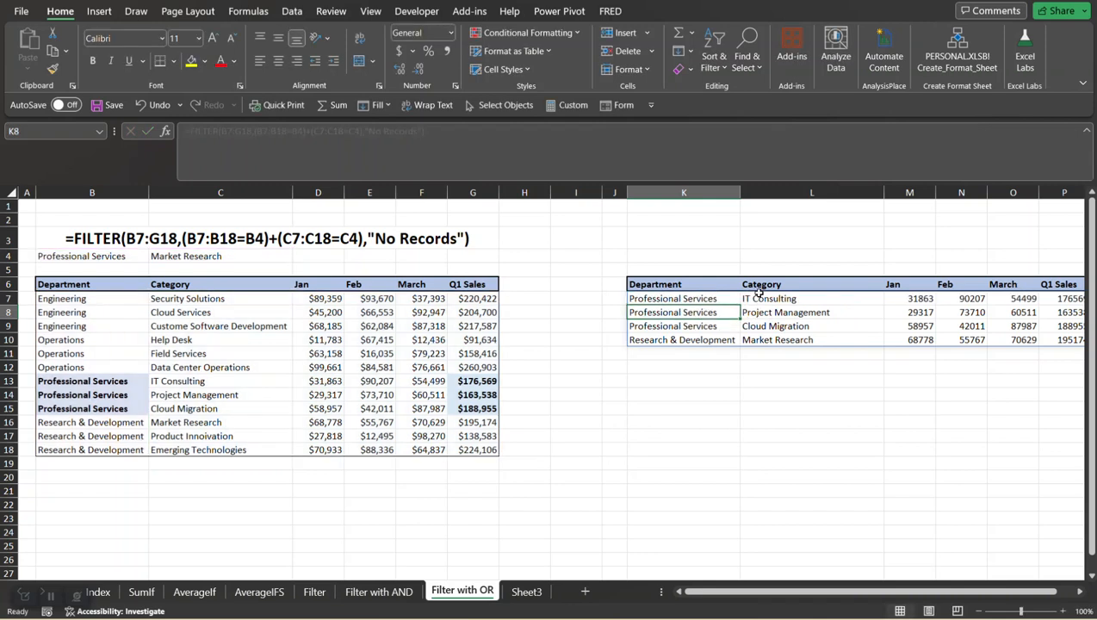
Compare the filtered records with the K7 formula and the category criterion in C4, including the last result row.
left_click(704, 298)
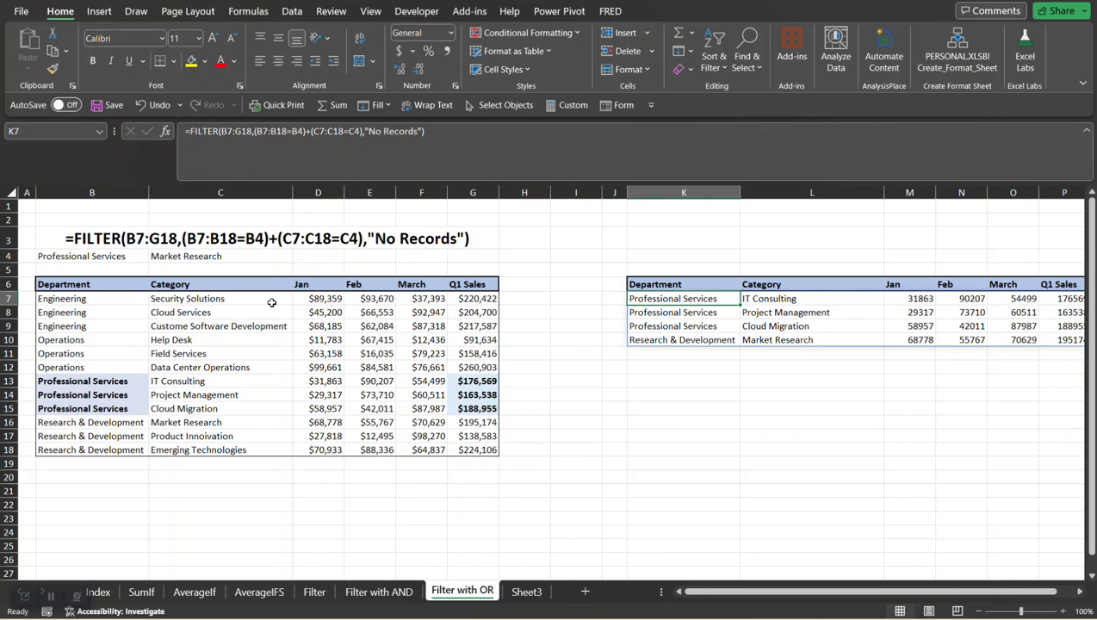
left_click(226, 256)
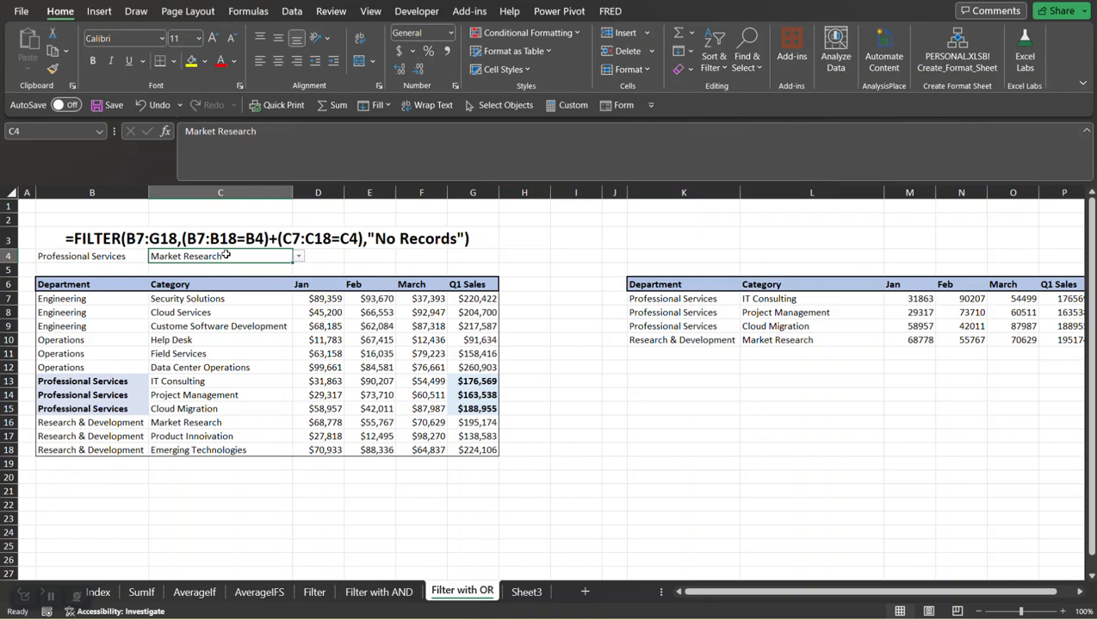
left_click(687, 300)
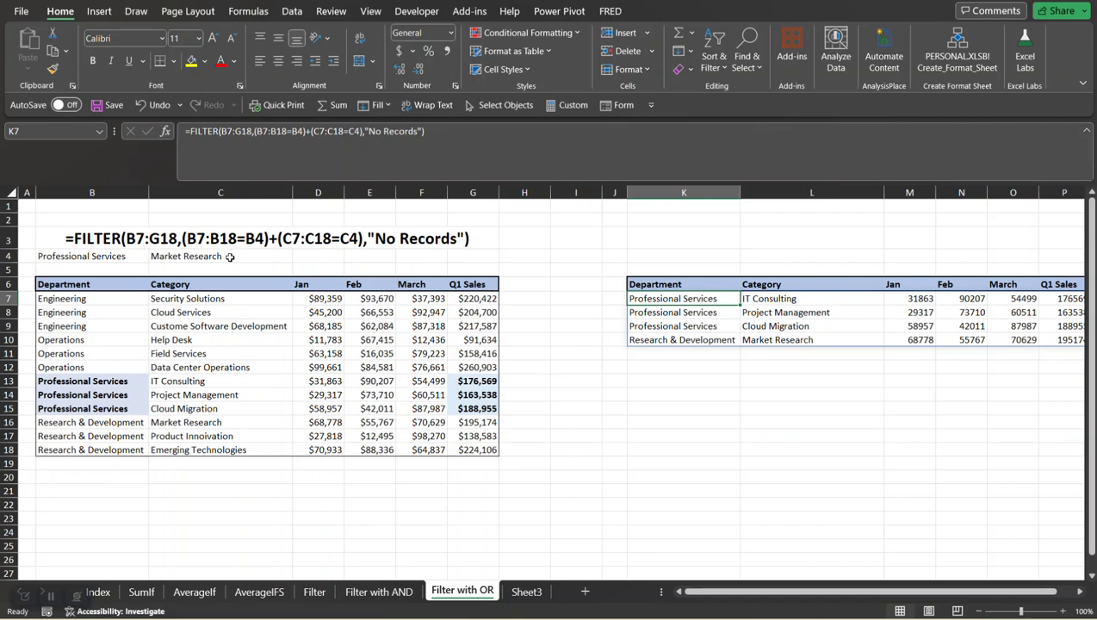
left_click(776, 342)
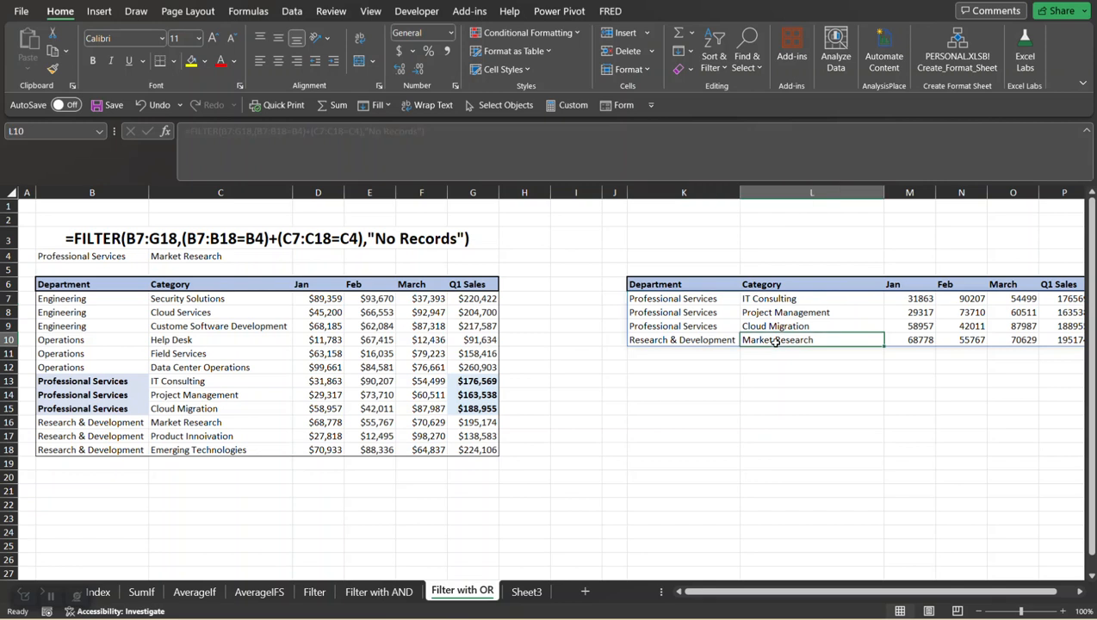
left_click(695, 342)
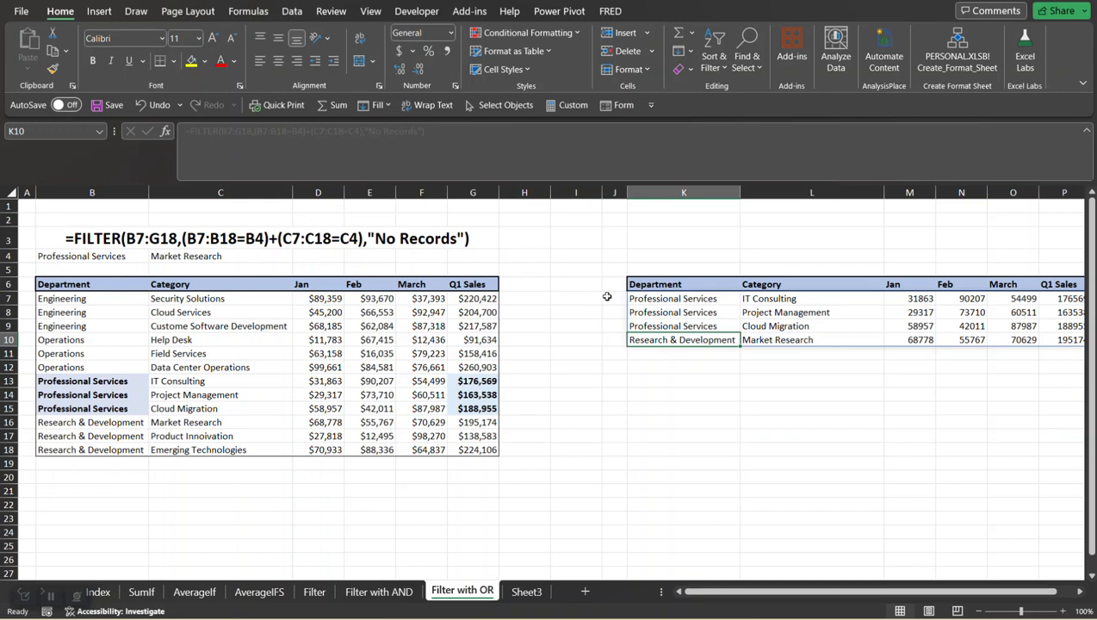
Split the K7 formula with line breaks so each OR condition starts on its own line.
left_click(654, 297)
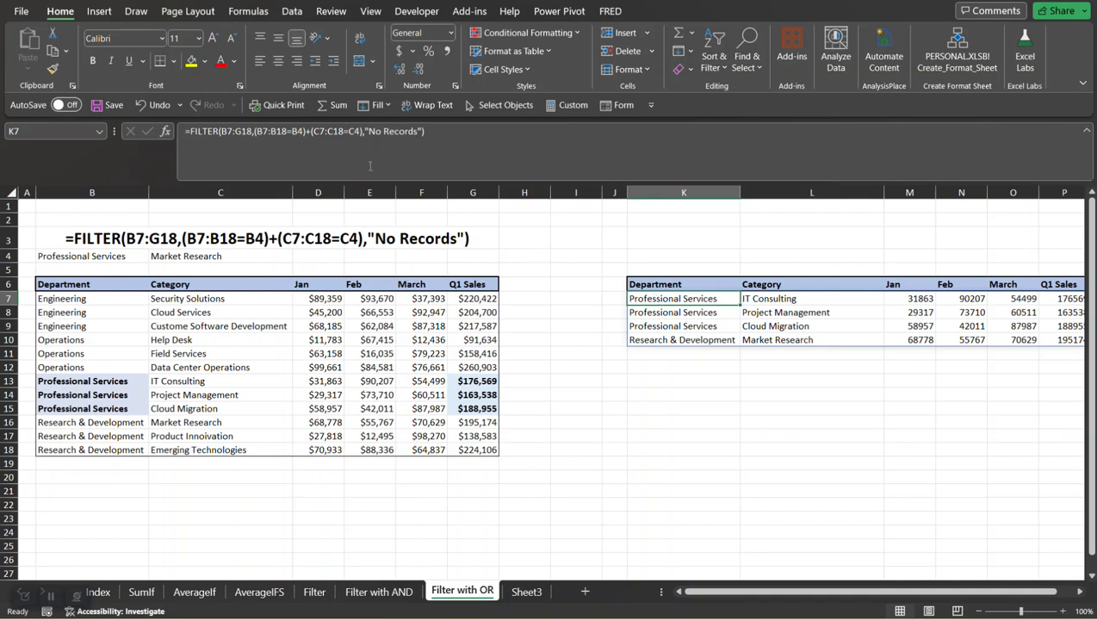
left_click(256, 131)
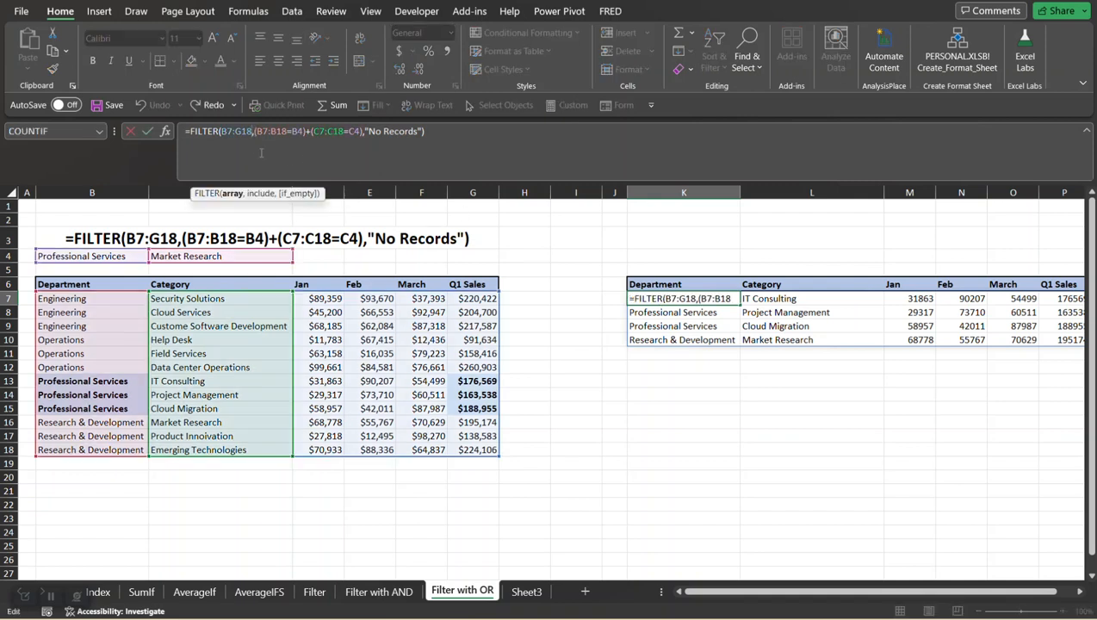
left_click(255, 133)
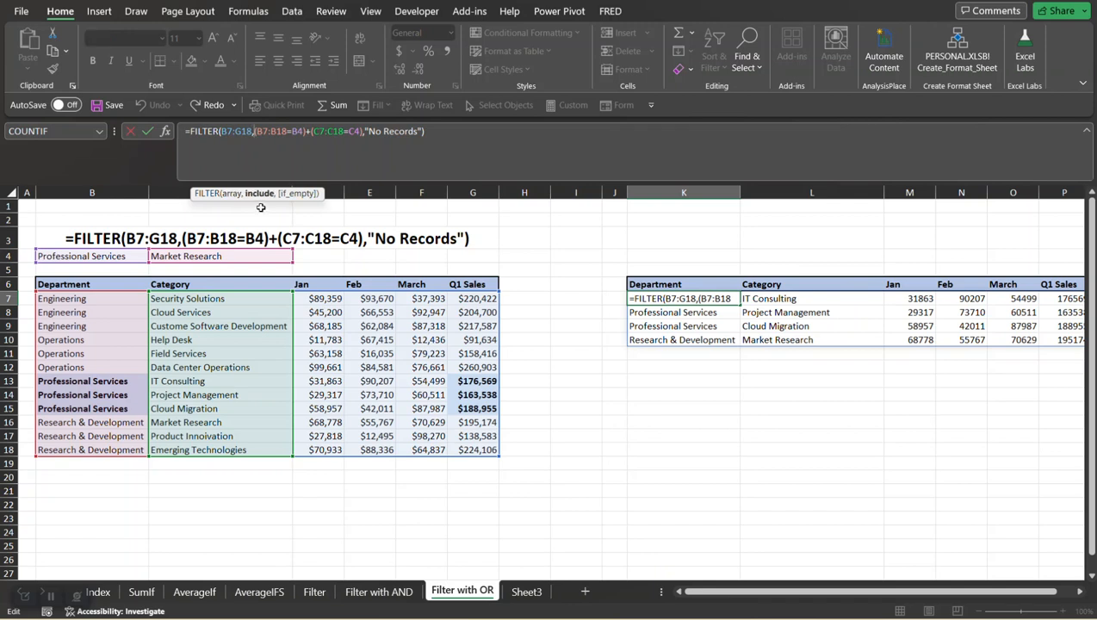
key("alt+Return")
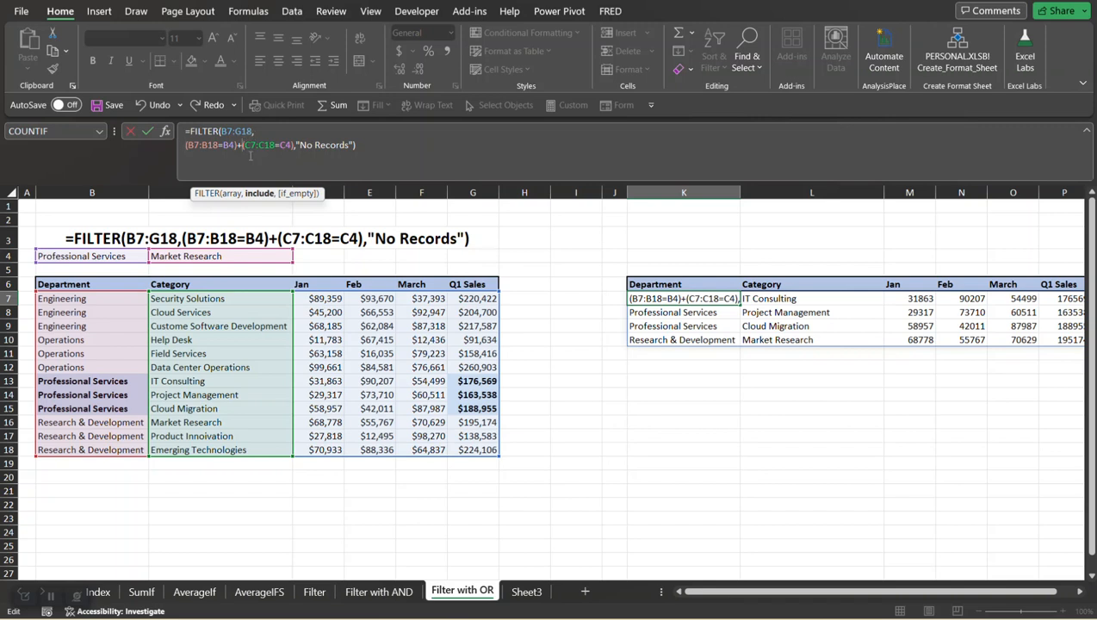
key("alt+Return")
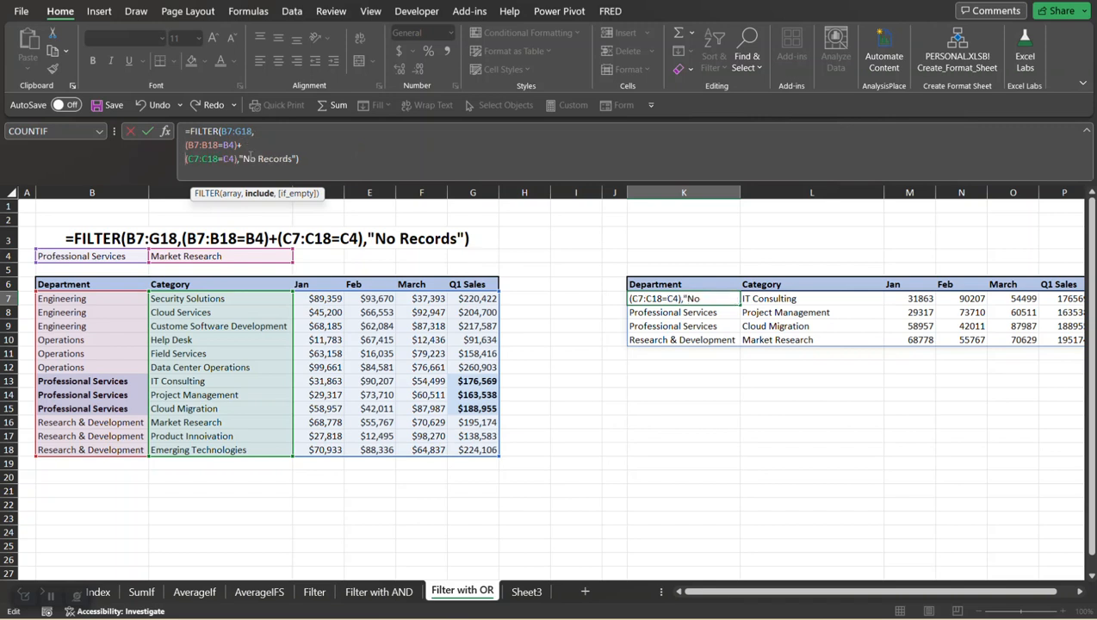
Evaluate only the (B7:B18=B4) condition inside the K7 formula to examine its TRUE/FALSE array.
key("shift+Right")
key("shift+Right")
key("shift+Right")
key("shift+Right")
key("shift+Right")
key("shift+Right")
key("shift+Right")
key("shift+Right")
key("shift+Right")
key("shift+Right")
key("shift+Right")
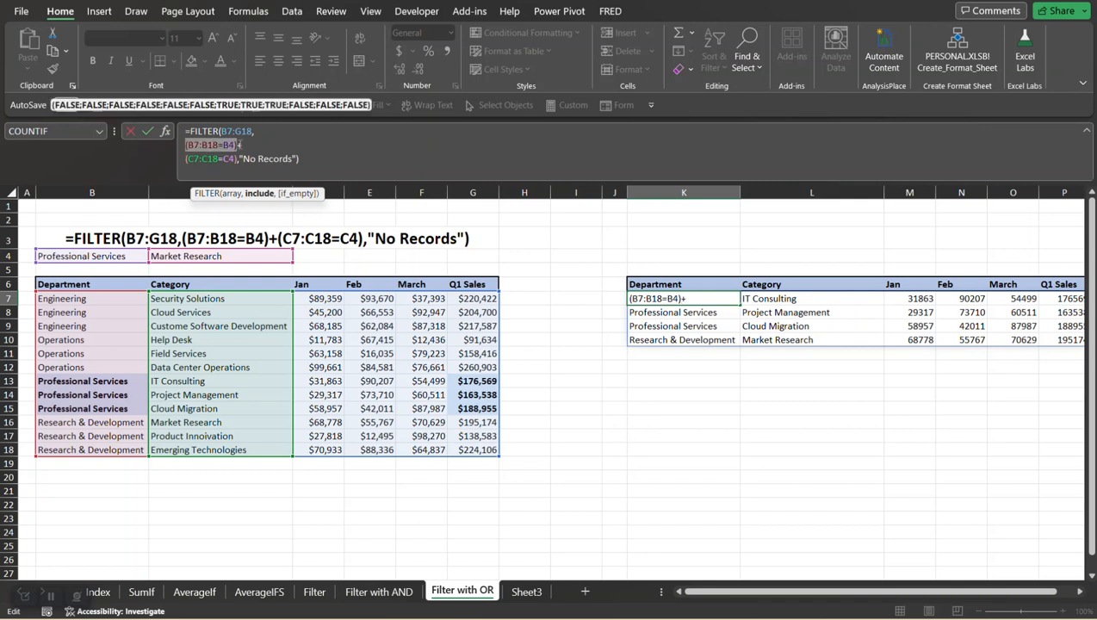
key("F9")
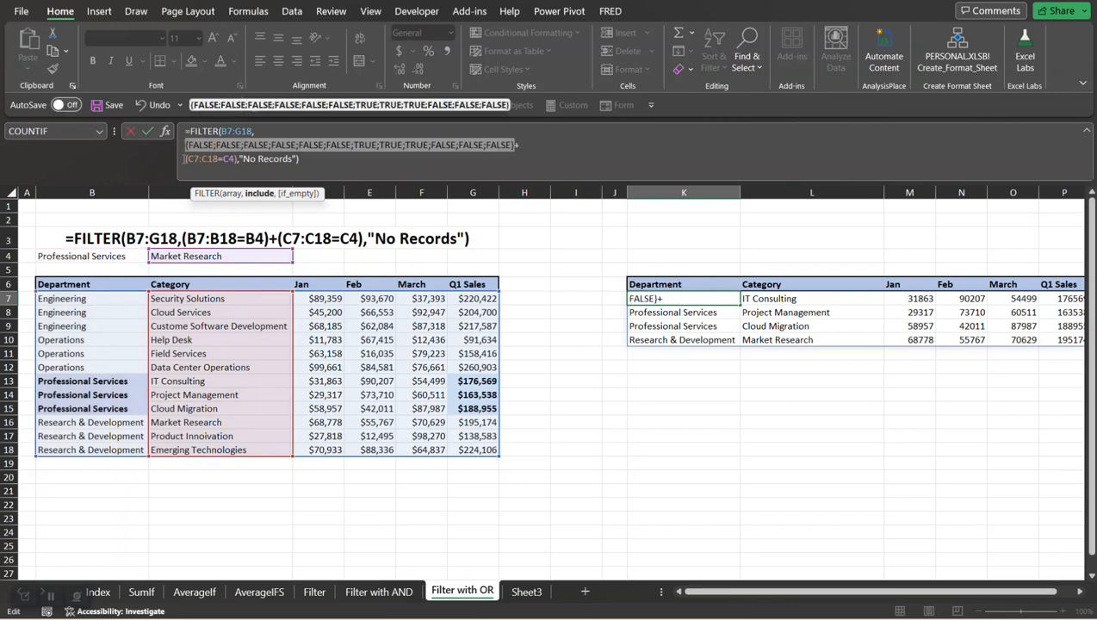
Evaluate (C7:C18=C4) and the sum of both condition arrays inside the K7 formula, discarding the formula edits.
left_click_drag(186, 159, 238, 160)
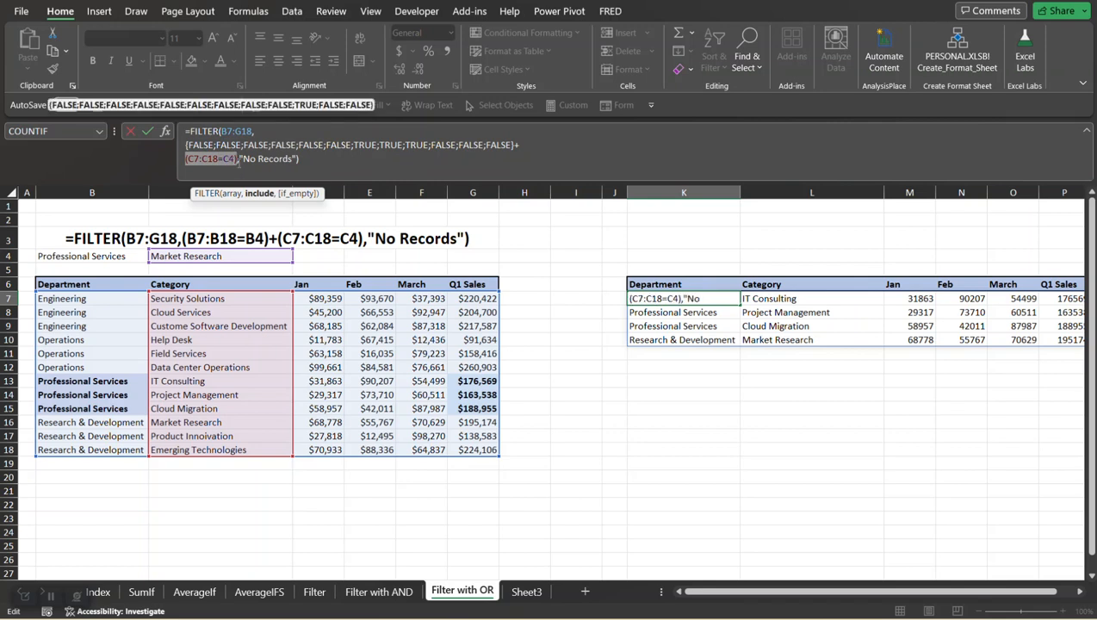
key("F9")
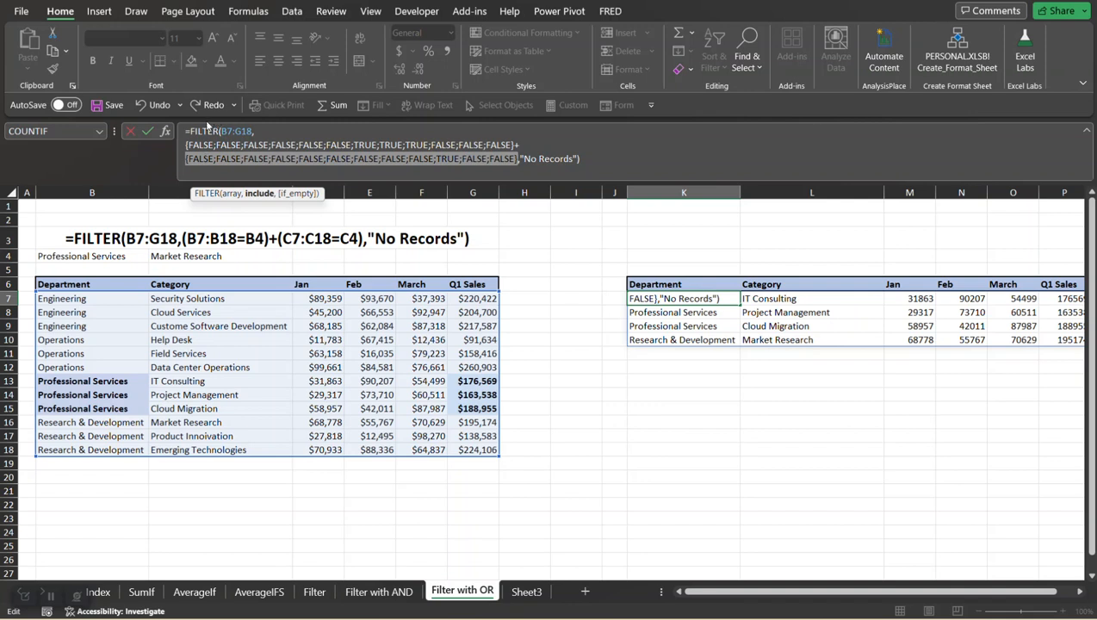
left_click_drag(184, 144, 519, 159)
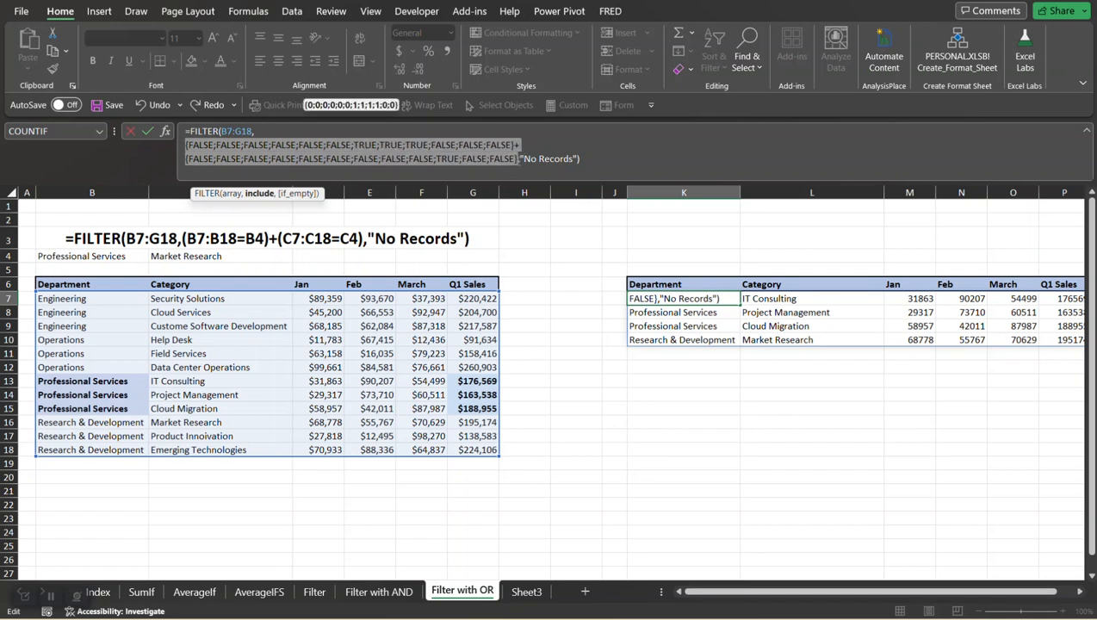
key("F9")
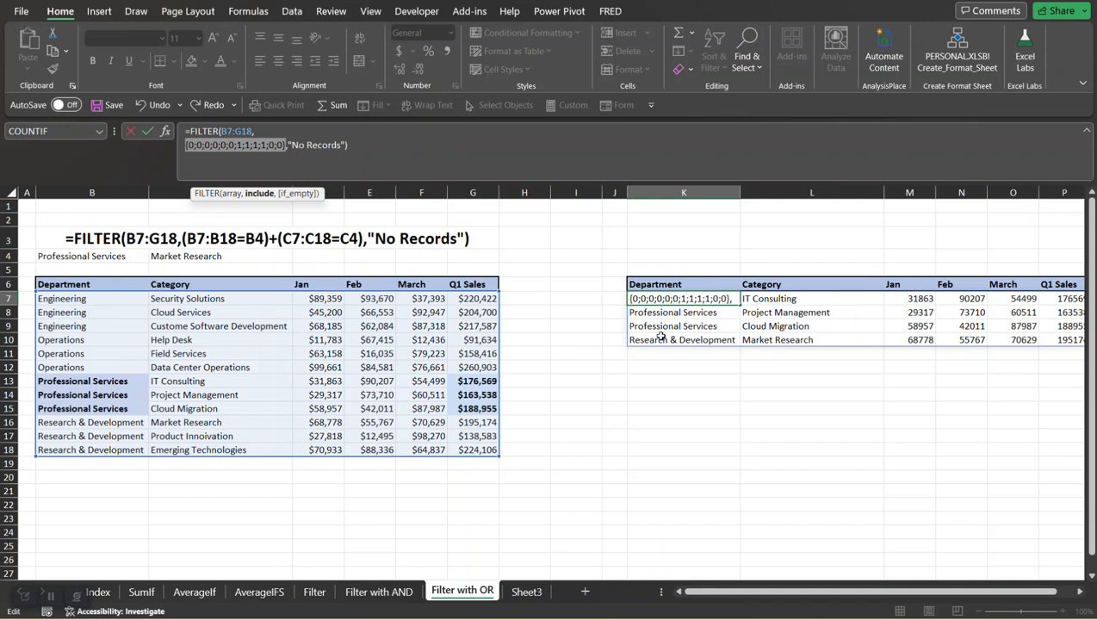
key("Escape")
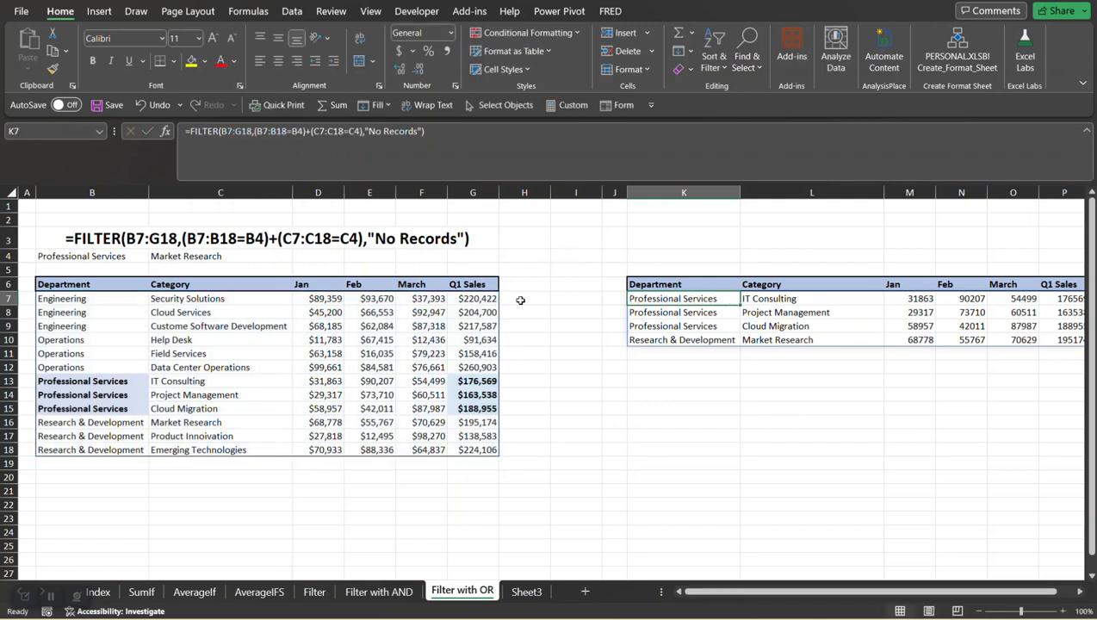
left_click(520, 300)
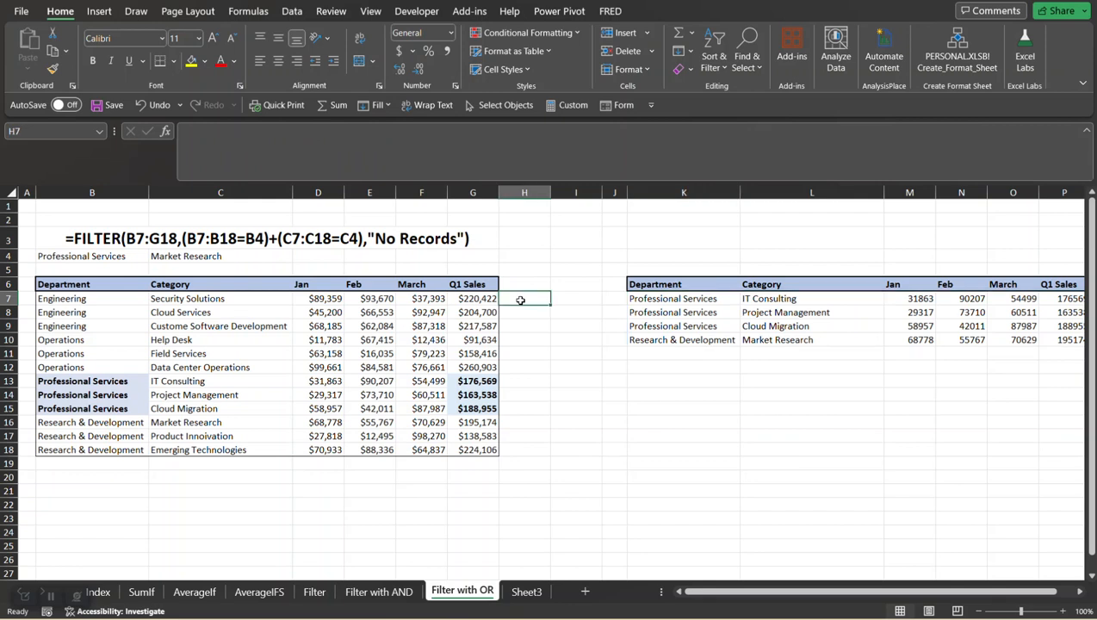
Copy the B7:B18=B4 condition from the K7 formula, leaving that formula as it is.
left_click(670, 298)
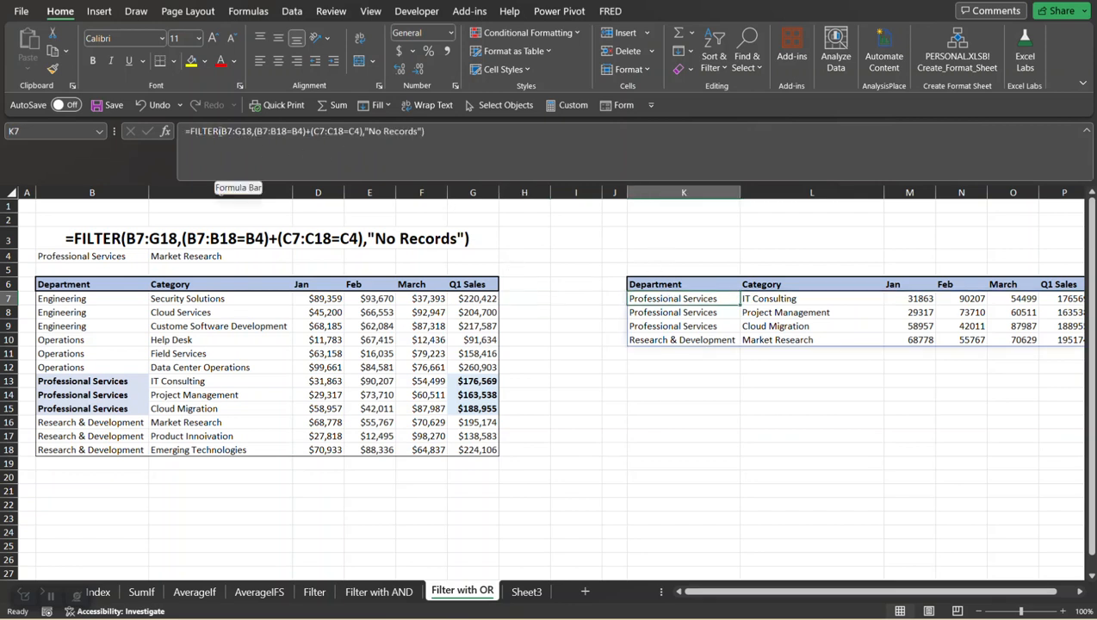
left_click(220, 170)
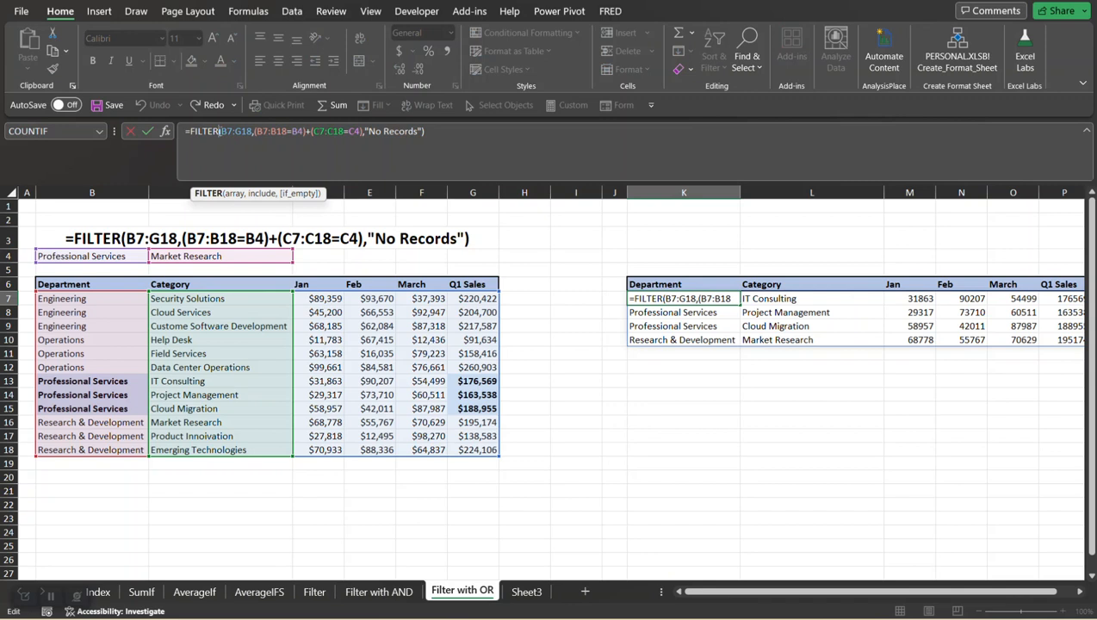
left_click_drag(220, 131, 261, 131)
left_click(261, 131)
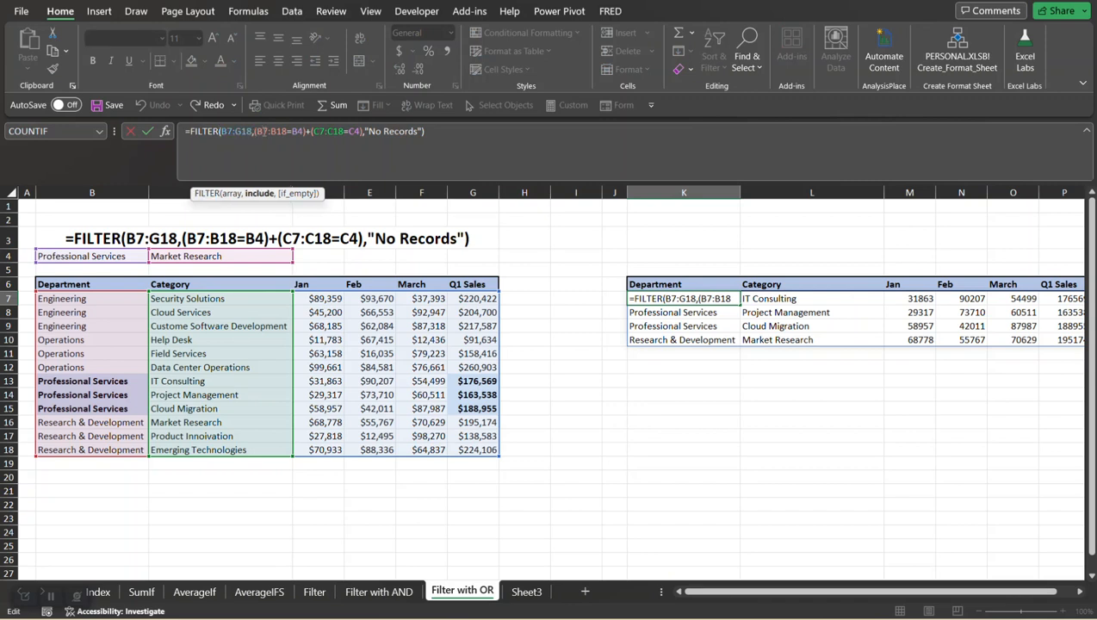
left_click_drag(257, 131, 302, 131)
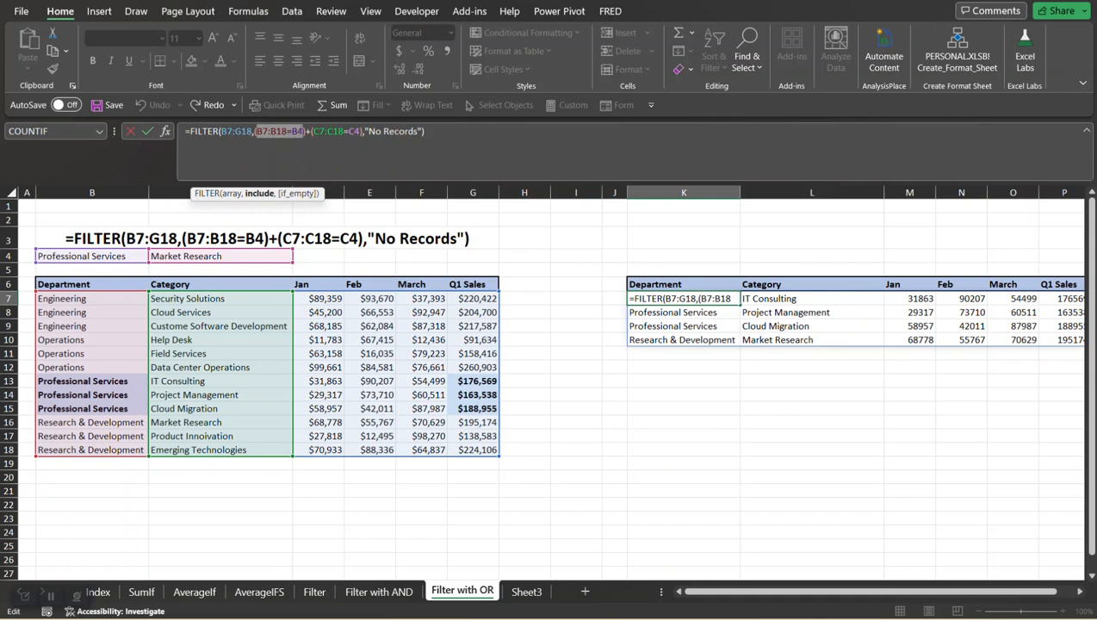
key("ctrl+c")
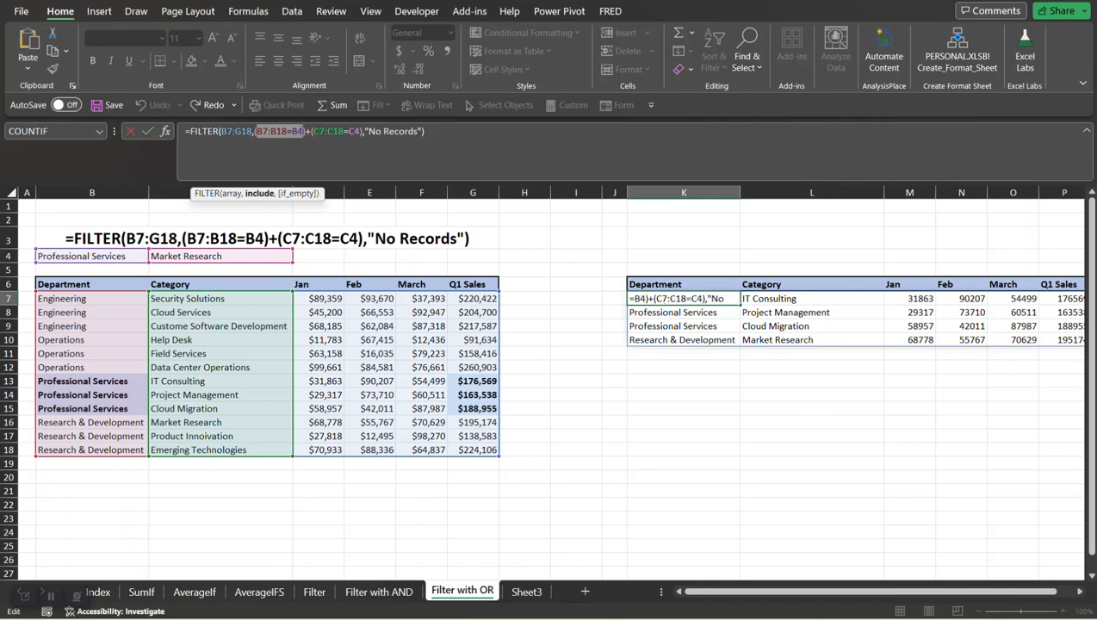
key("Escape")
Enter the copied department condition in H7 as the formula =B7:B18=B4.
left_click(531, 295)
left_click(473, 140)
type("=")
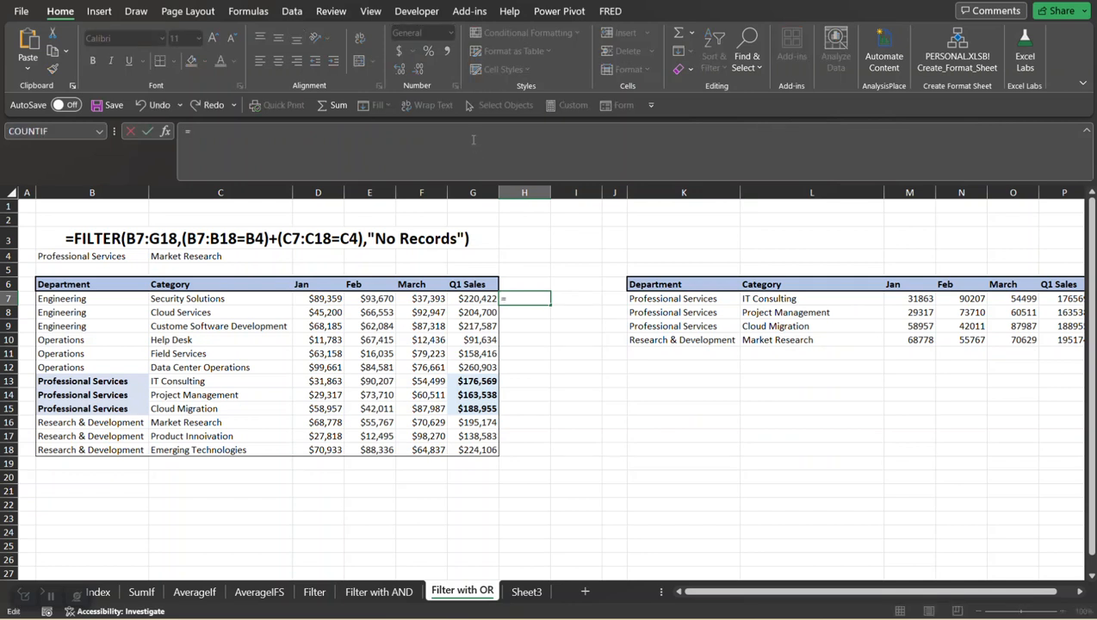
key("ctrl+v")
key("Return")
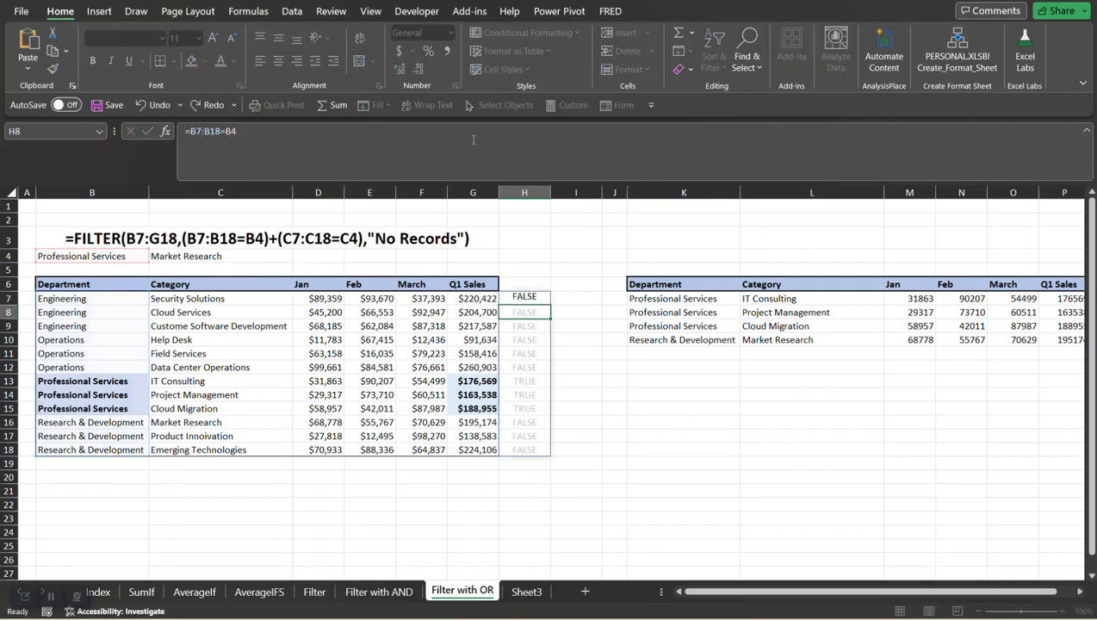
Copy the category condition from the K7 formula, enter it in I7 as =C7:C18=C4, and check the result against the Market Research row.
left_click(568, 298)
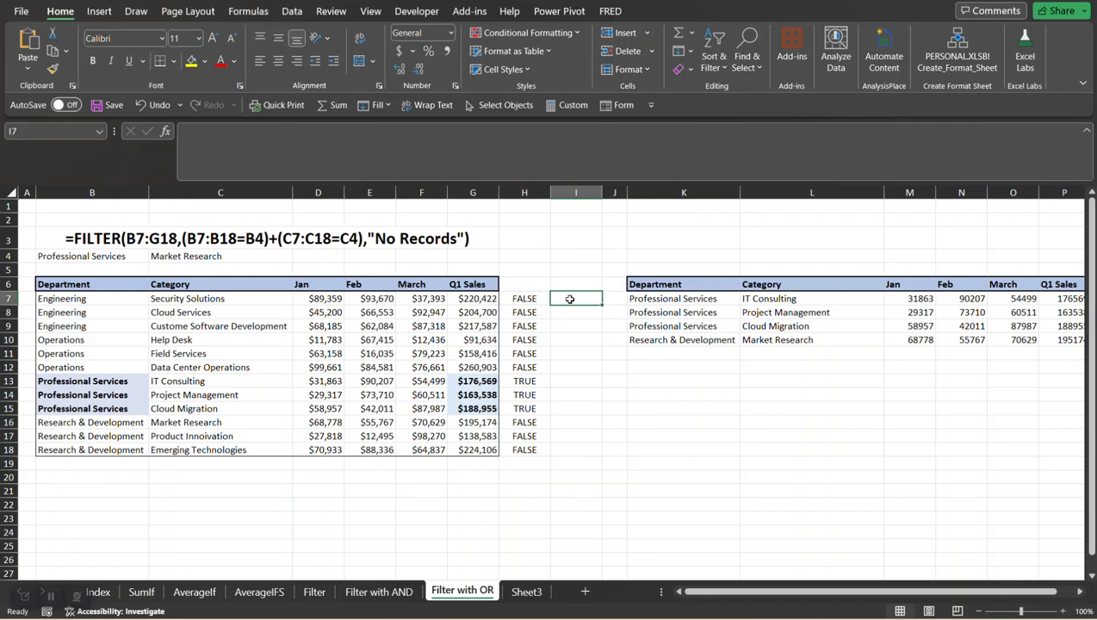
left_click(639, 298)
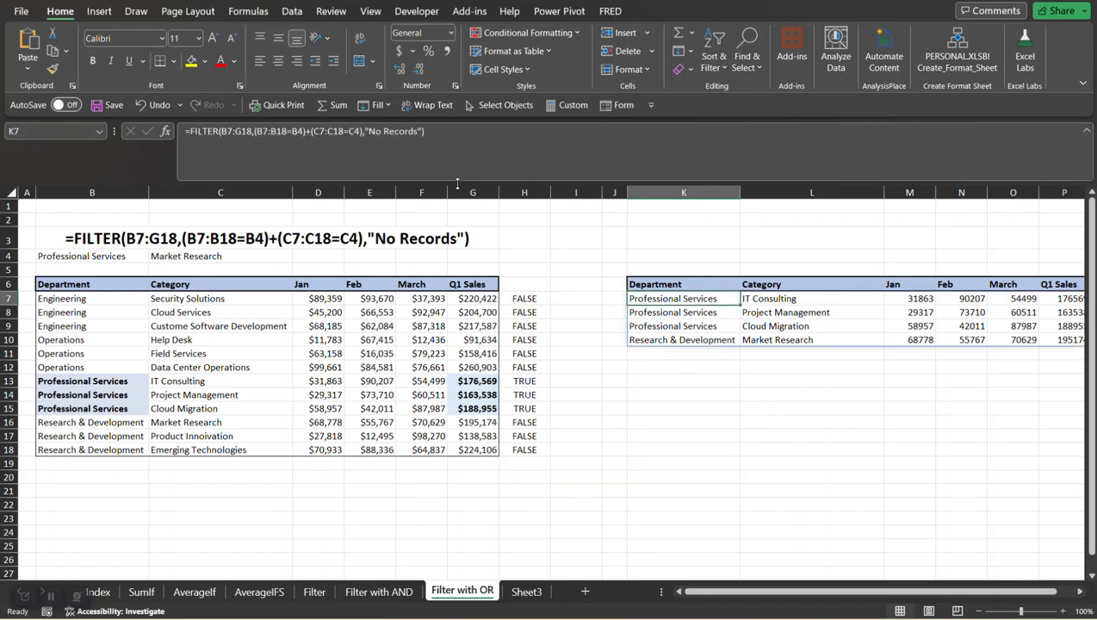
left_click_drag(312, 131, 359, 131)
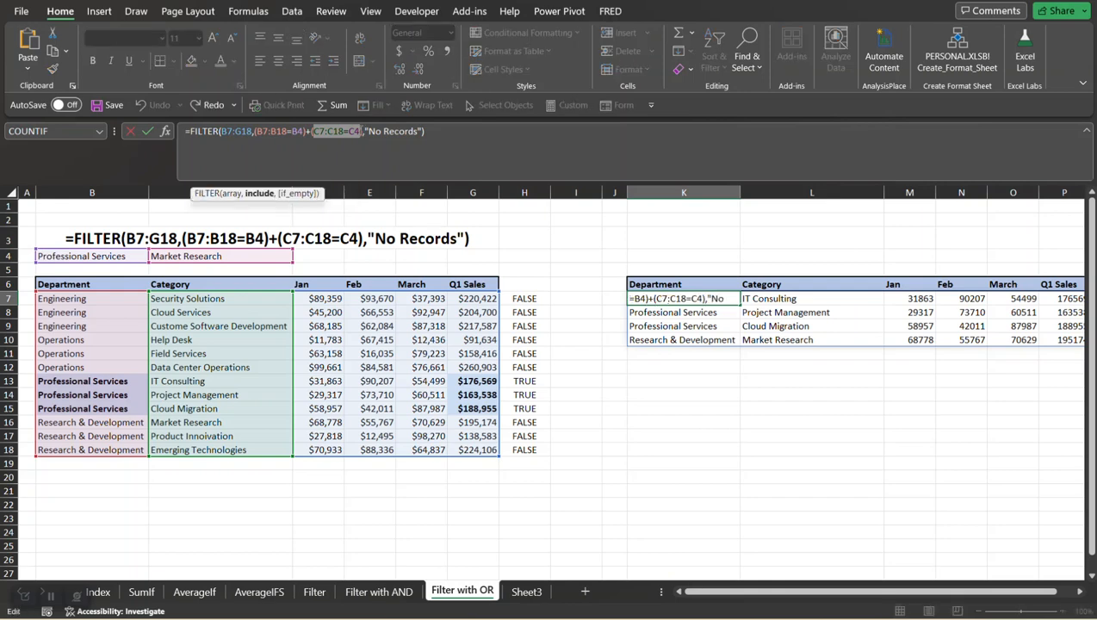
key("Escape")
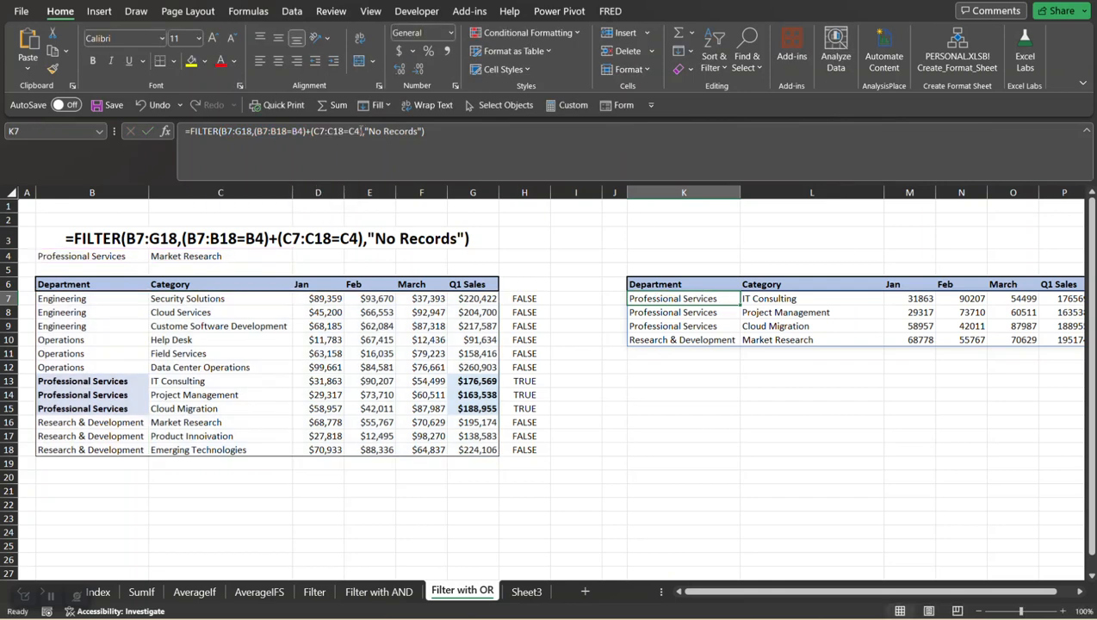
left_click(580, 299)
type("=")
key("ctrl+v")
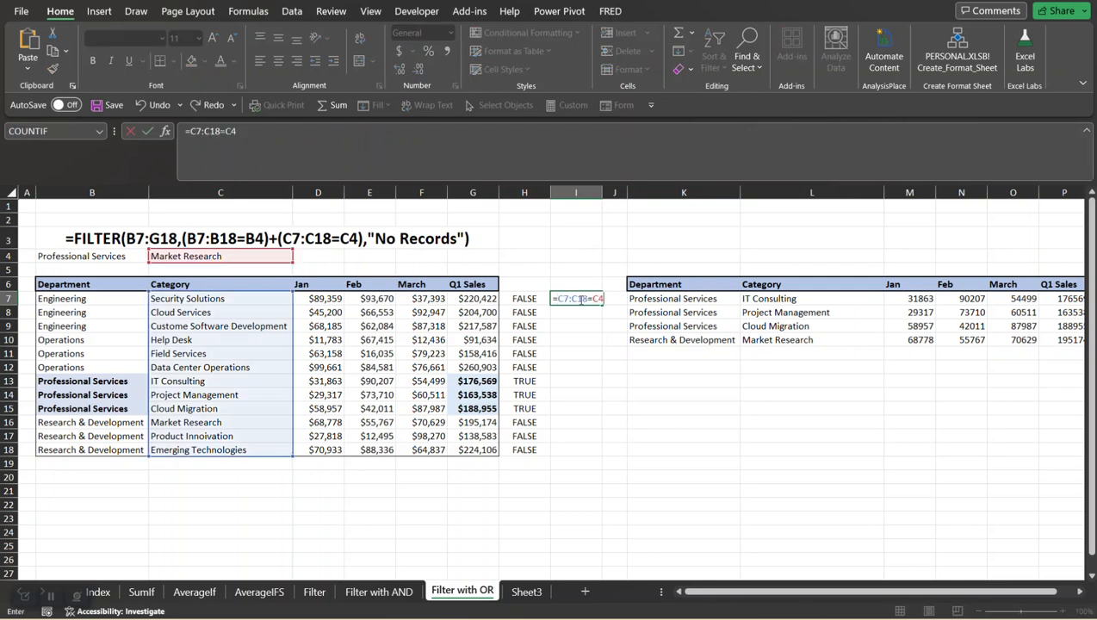
key("Return")
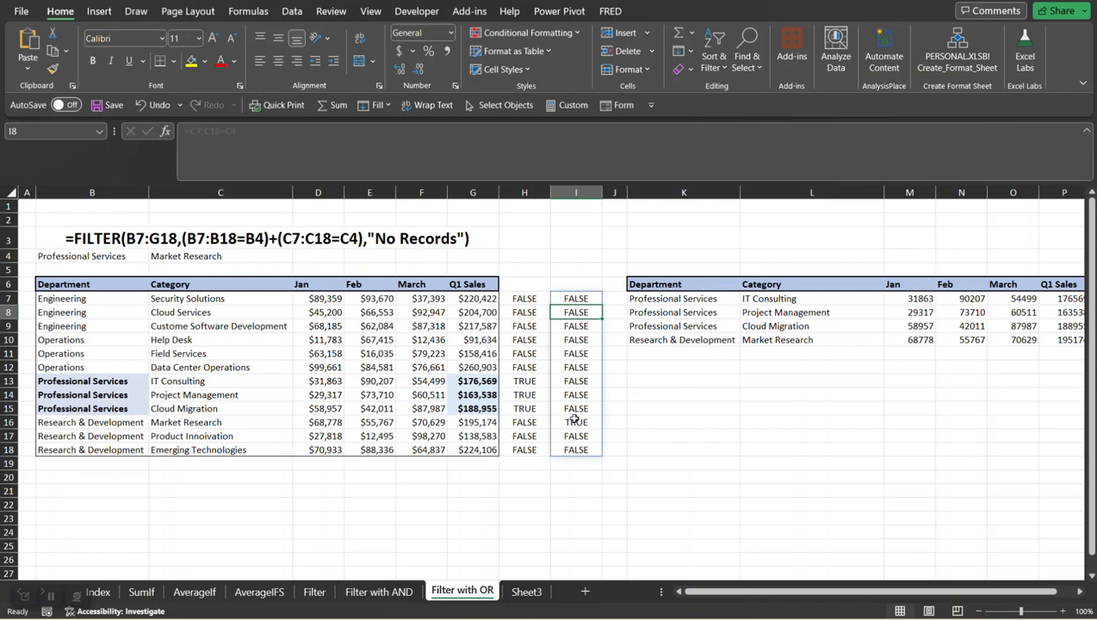
left_click(225, 424)
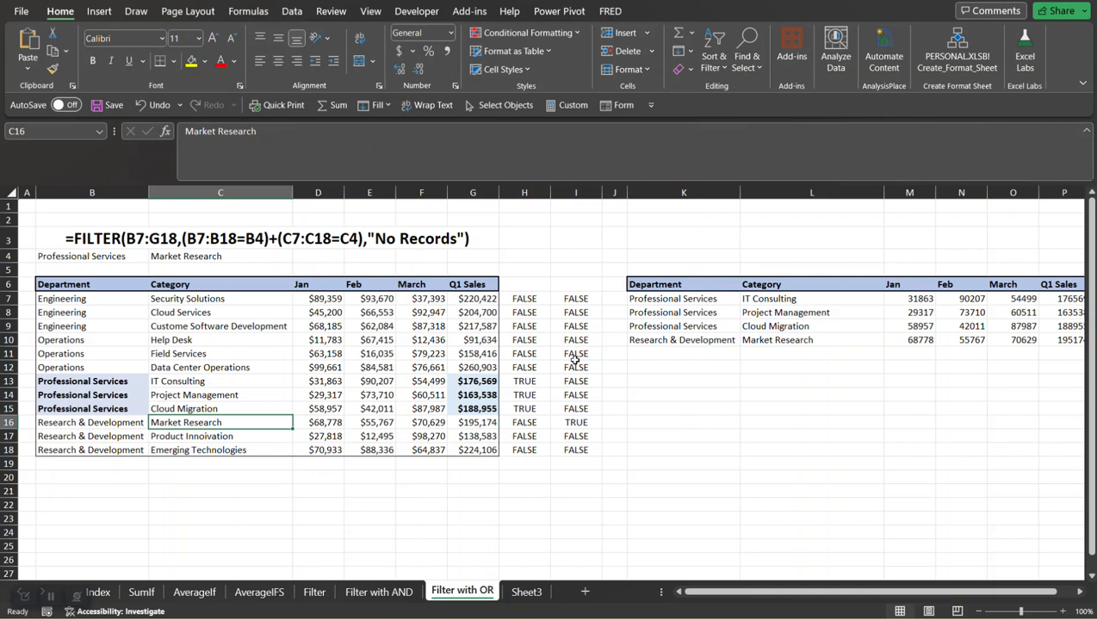
left_click(572, 424)
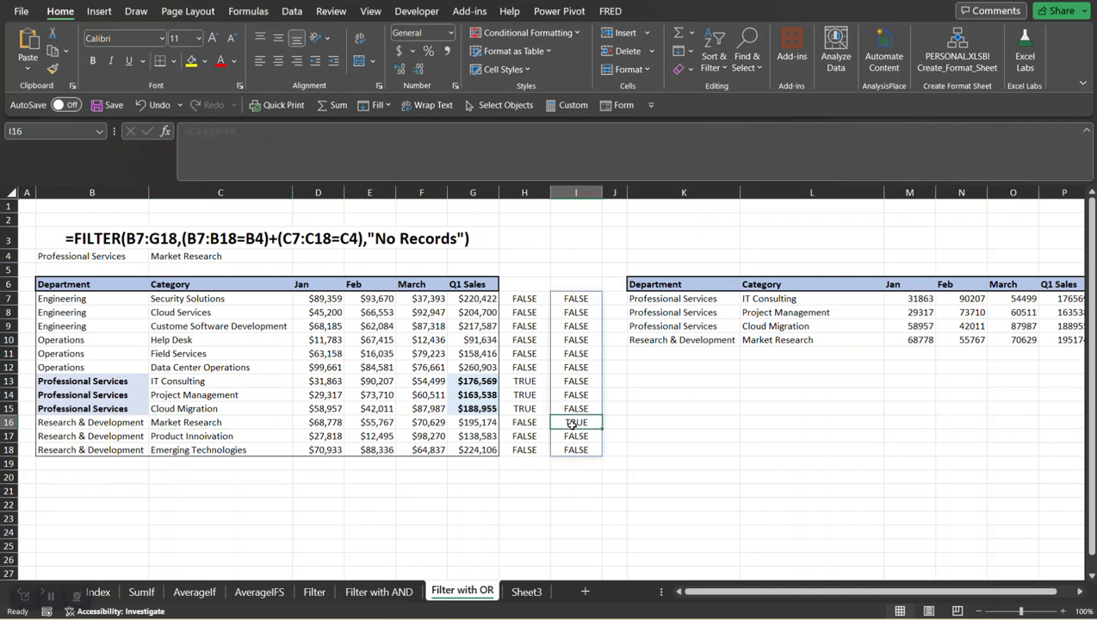
Add the two condition results for the first record with the formula =H7+I7 in J7.
left_click(616, 300)
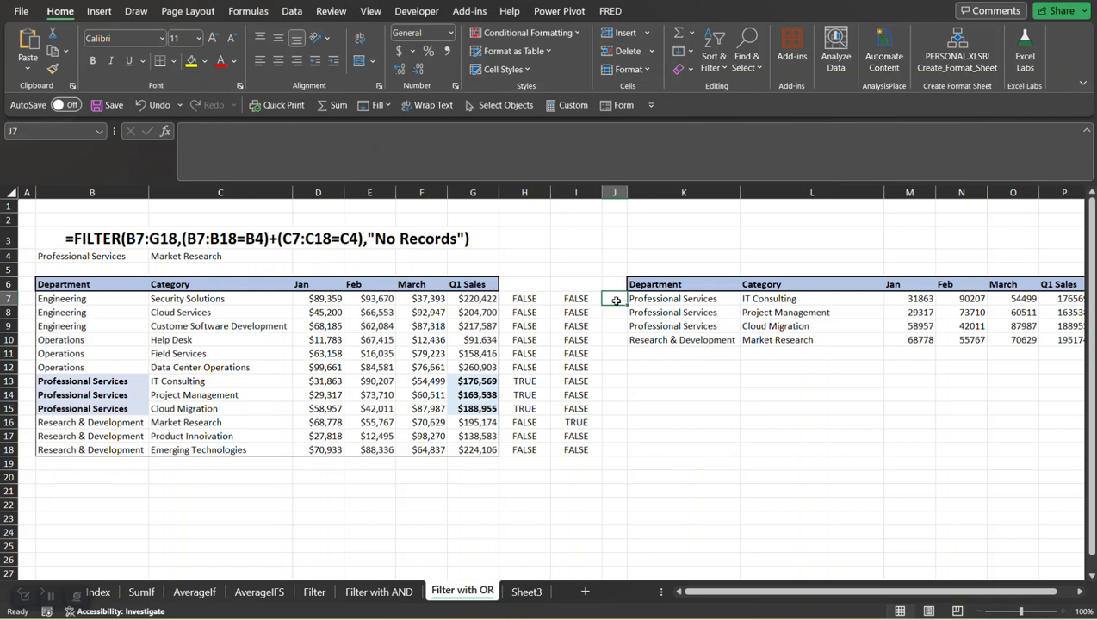
type("=")
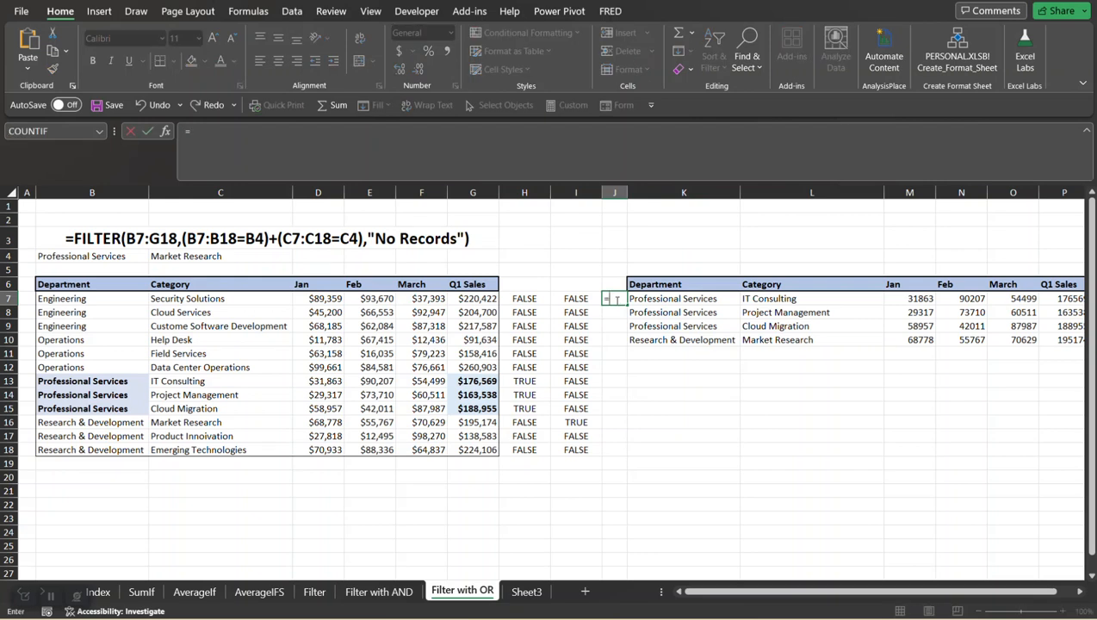
key("Left")
key("Left")
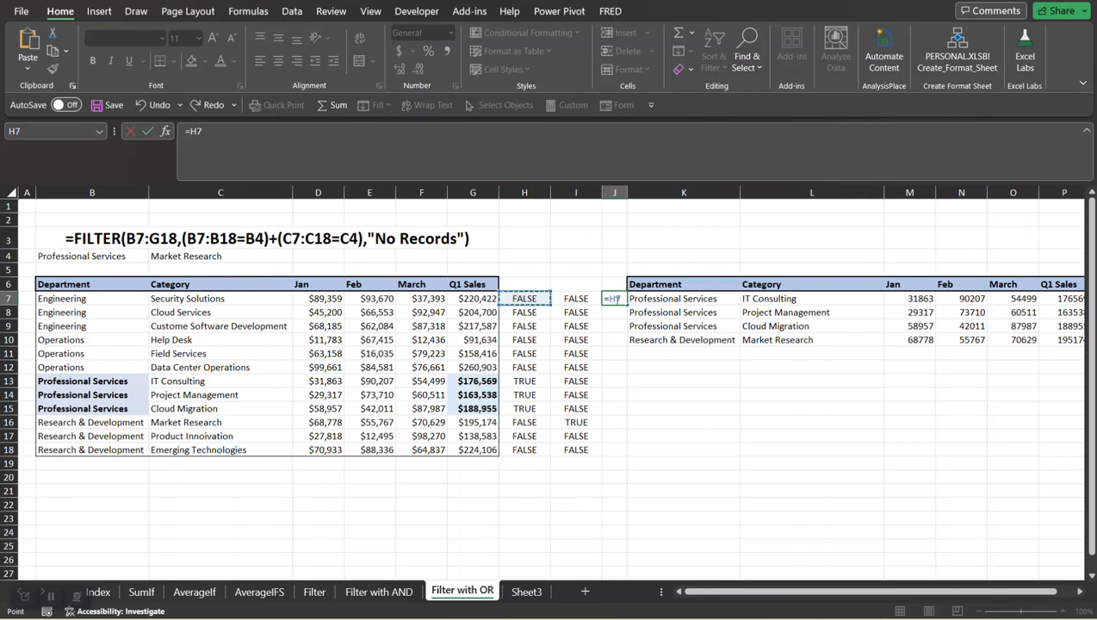
type("+")
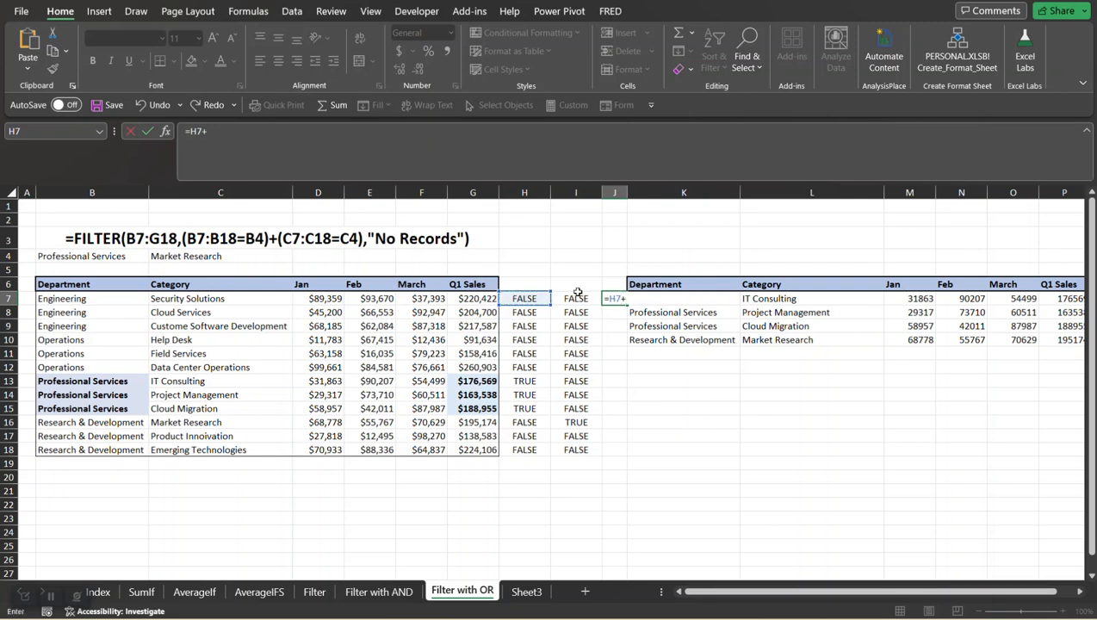
key("Left")
key("Return")
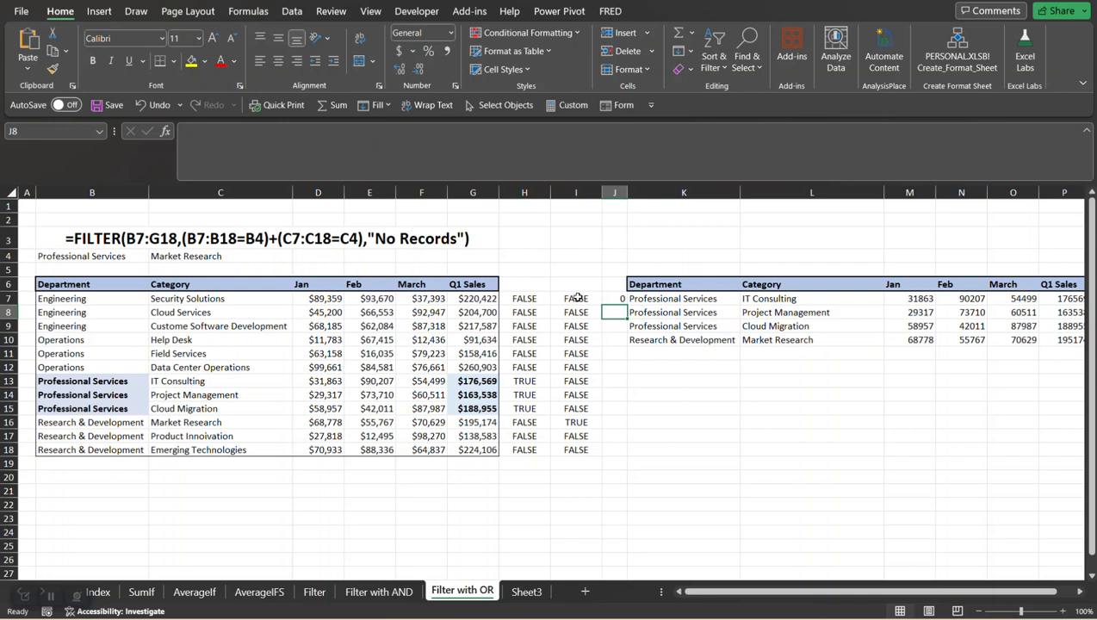
Review the formulas in H7 and I7, fill the J7 sum down to J18, and check the first Professional Services row.
left_click(577, 297)
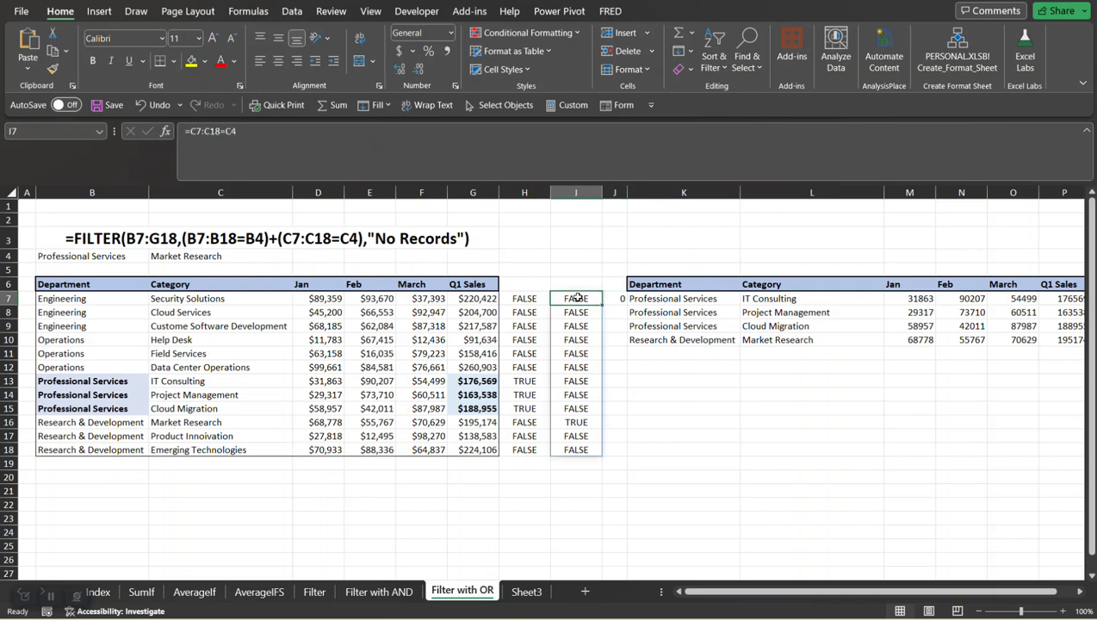
key("Left")
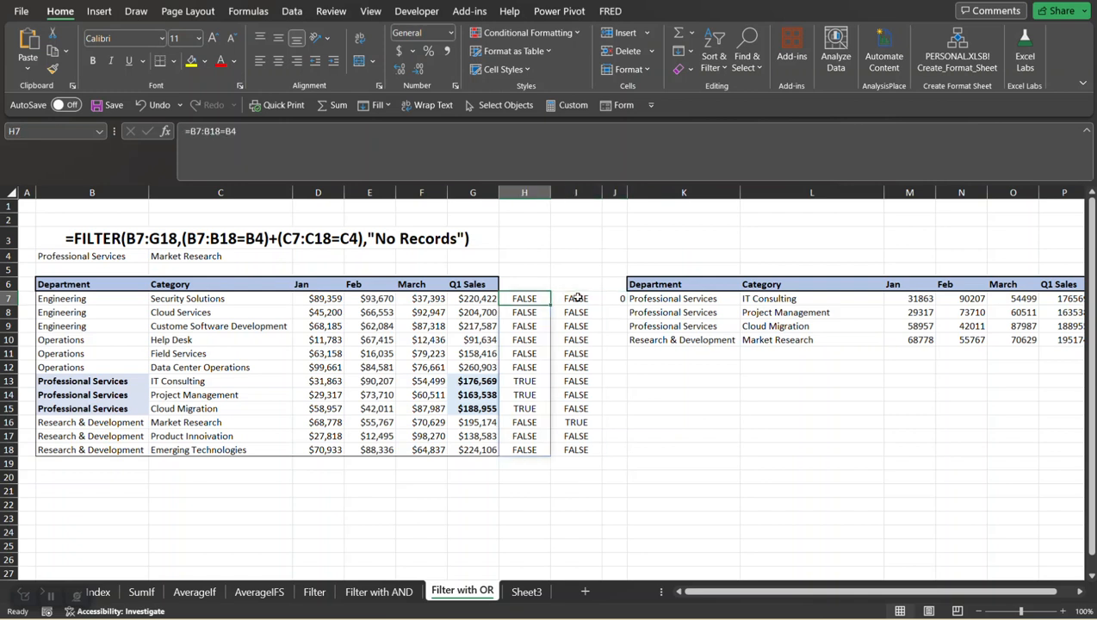
key("Right")
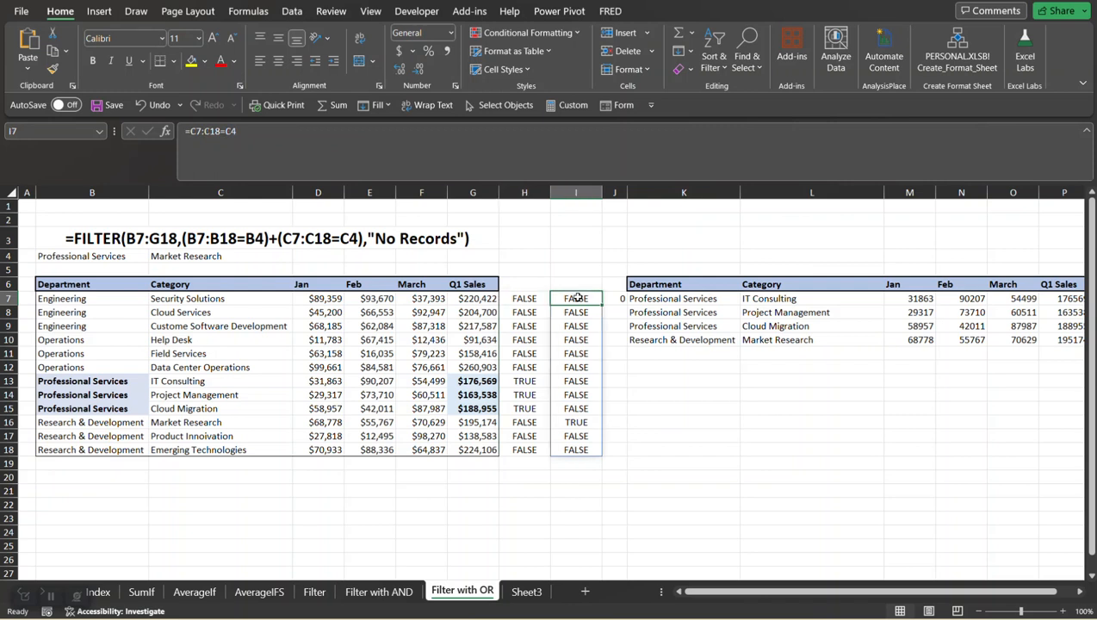
key("Right")
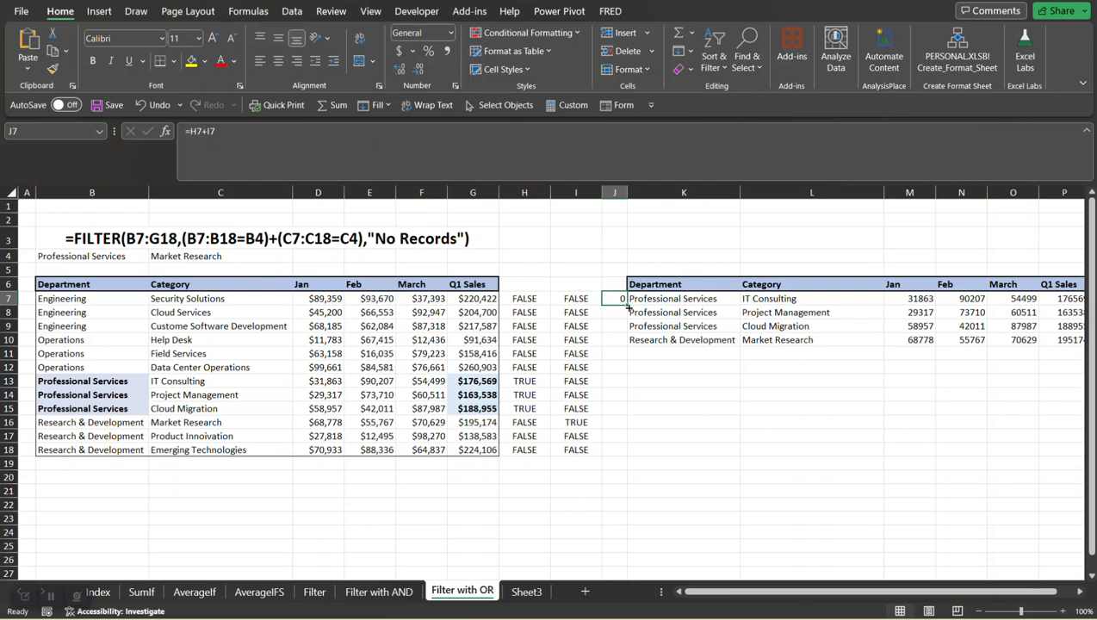
left_click_drag(626, 306, 624, 454)
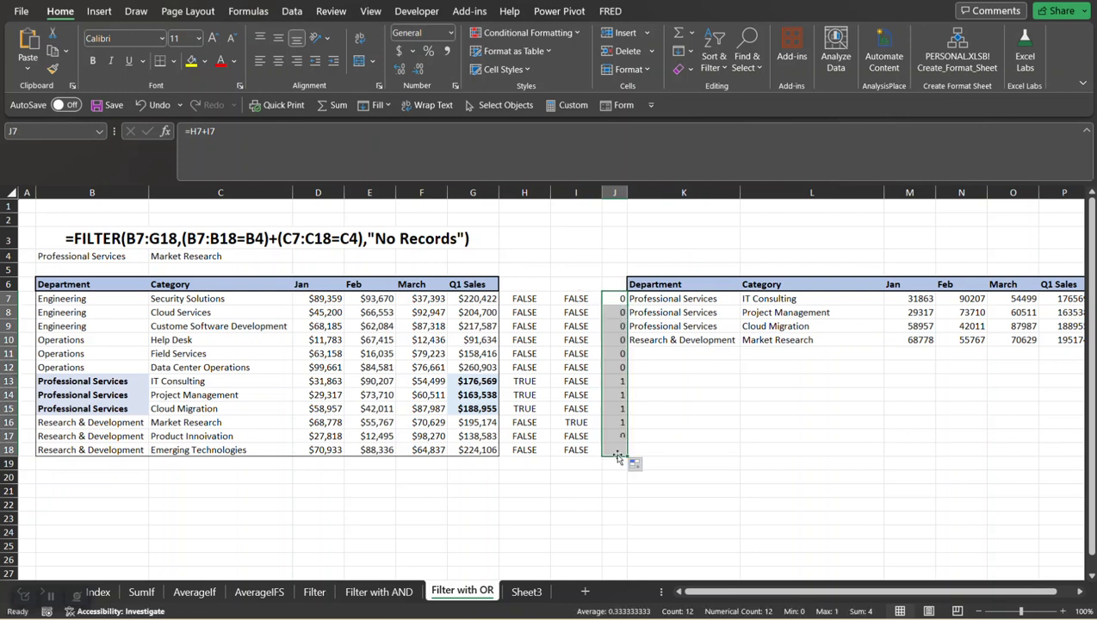
left_click(523, 380)
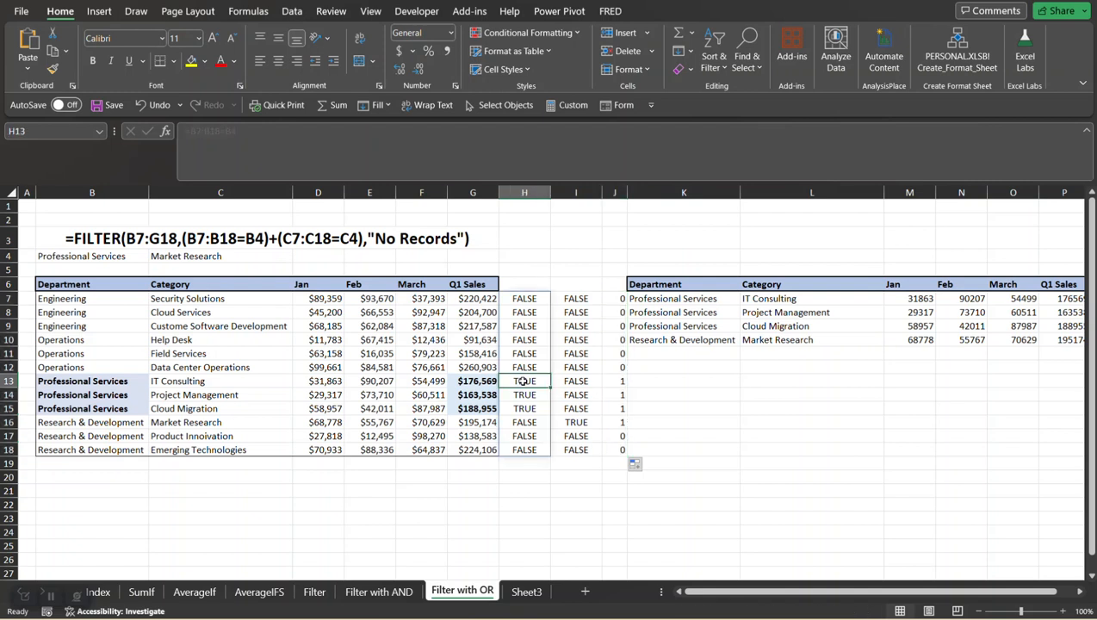